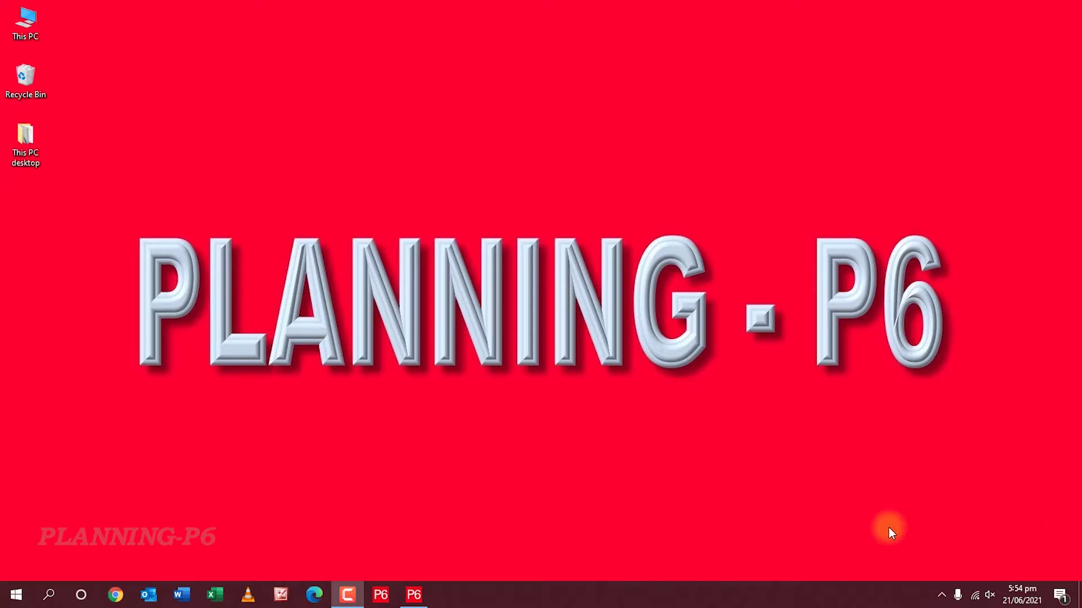
# Switch to Primavera P6 and open the Gantt chart's Bars settings, moving the dialog clear of the bars.
pyautogui.click(414, 595)
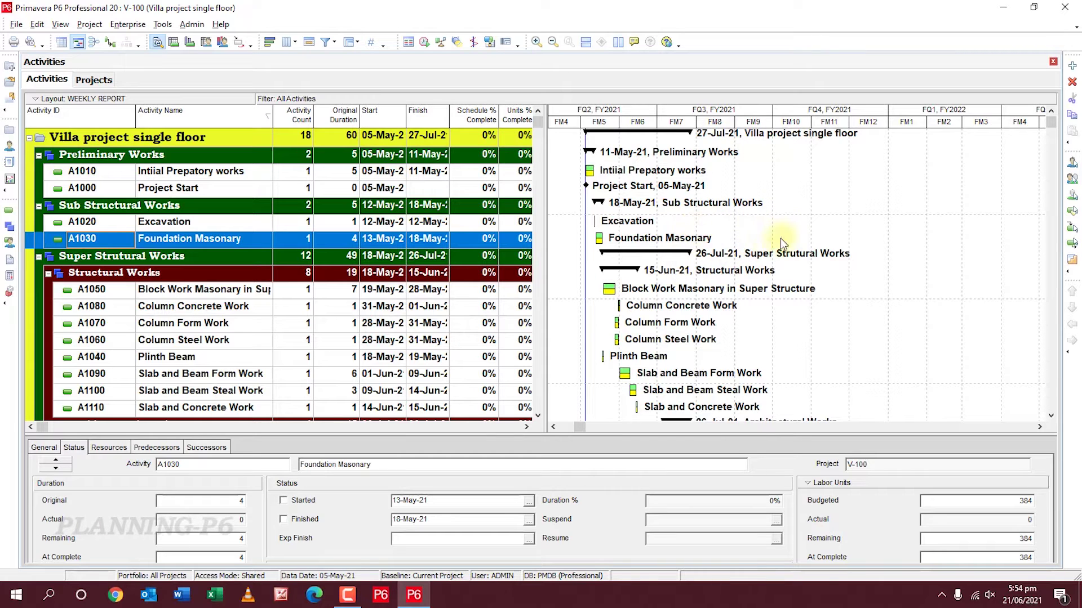
pyautogui.rightClick(744, 148)
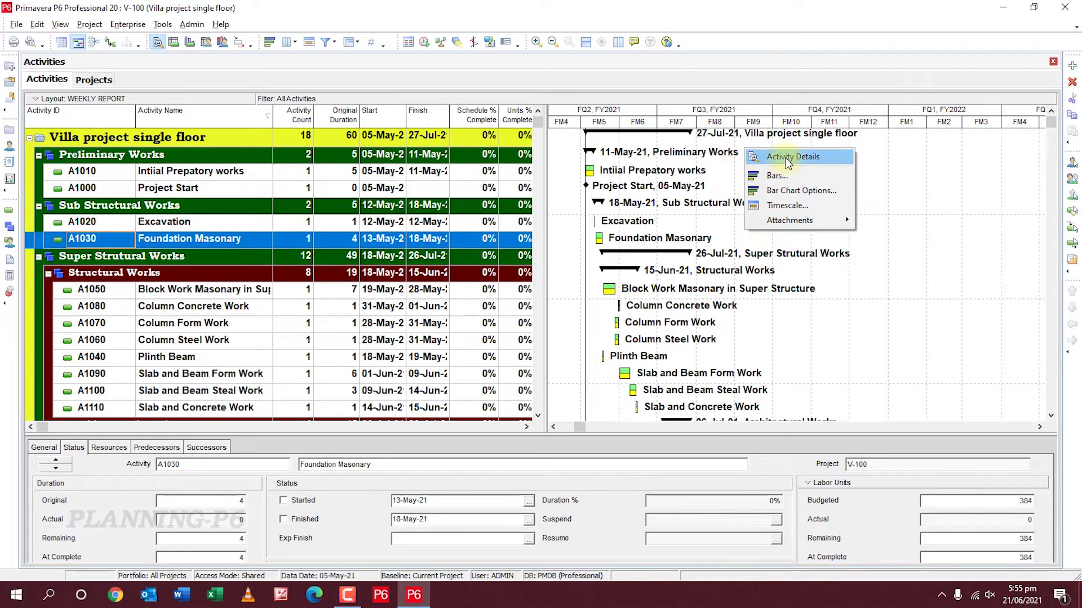
pyautogui.press('Escape')
pyautogui.rightClick(726, 178)
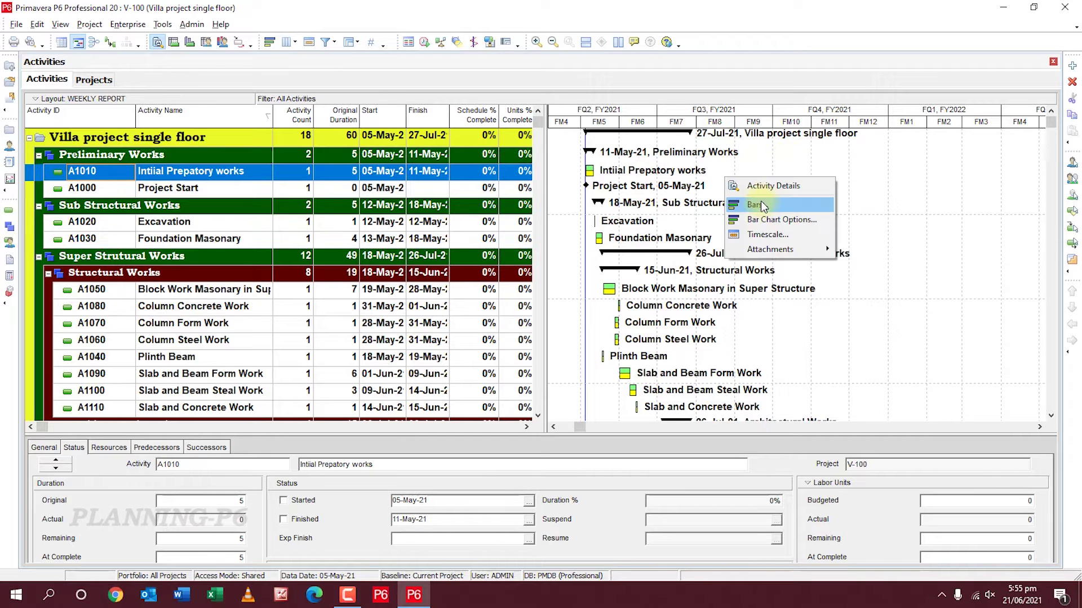
pyautogui.click(757, 205)
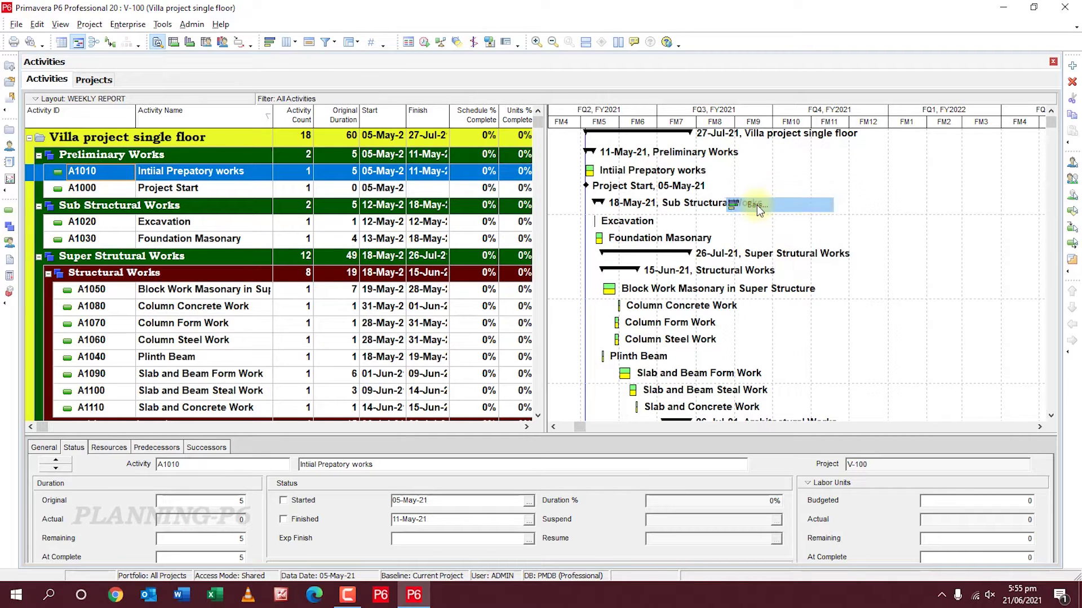
pyautogui.moveTo(563, 174); pyautogui.dragTo(348, 158)
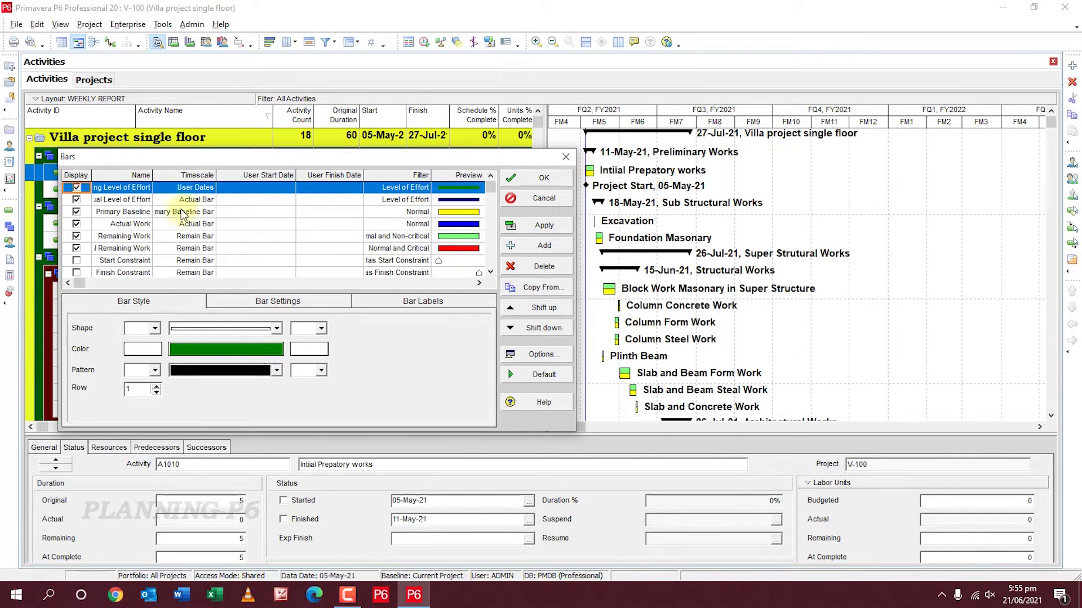
# Try hiding the Remaining Level of Effort bar in the chart, and turn its display back on.
pyautogui.click(79, 190)
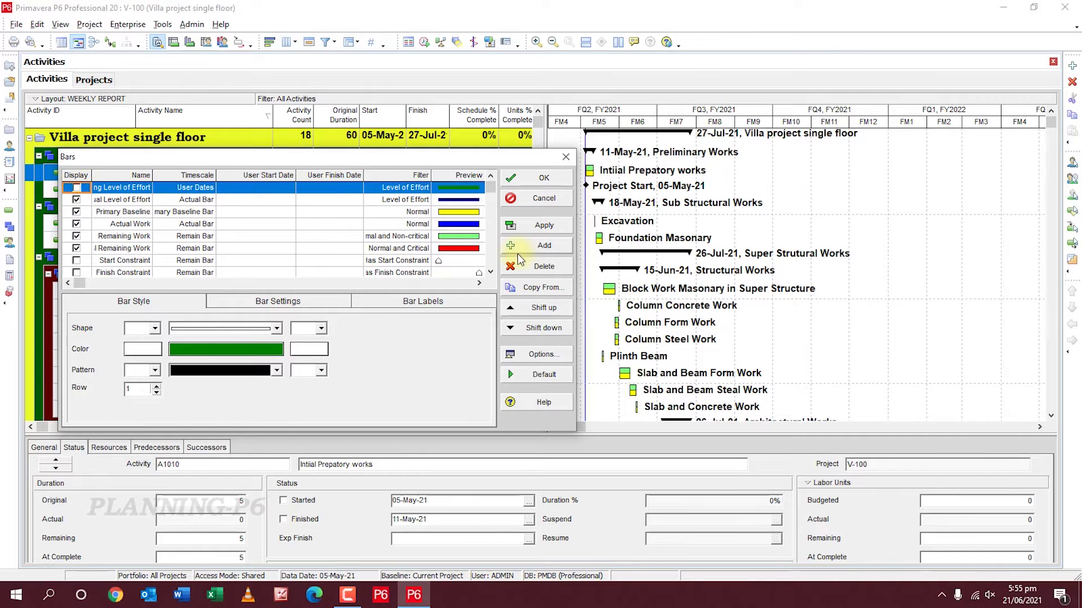
pyautogui.click(535, 226)
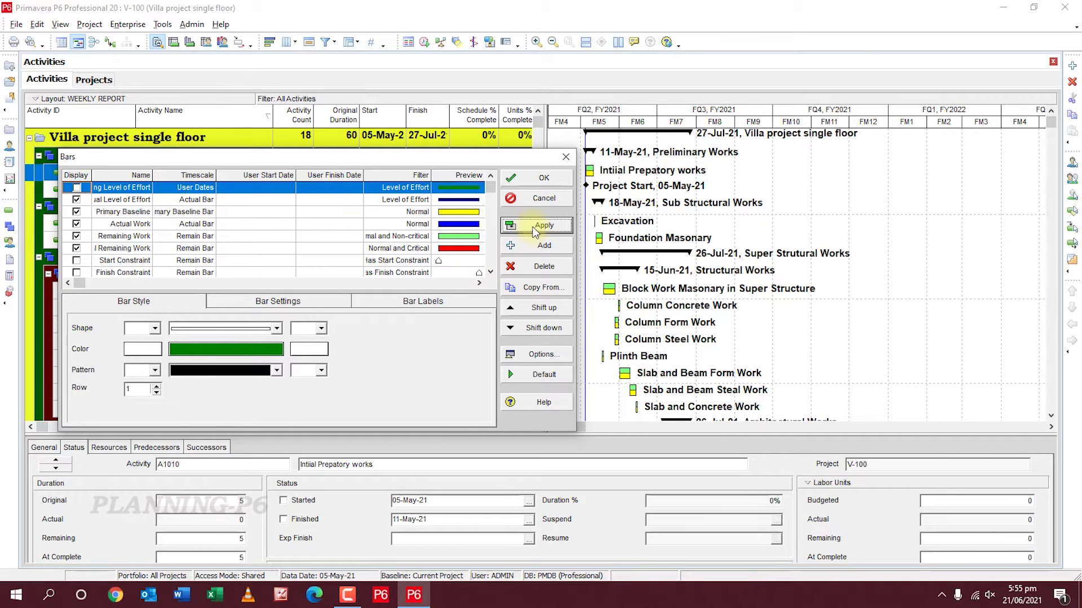
pyautogui.click(76, 188)
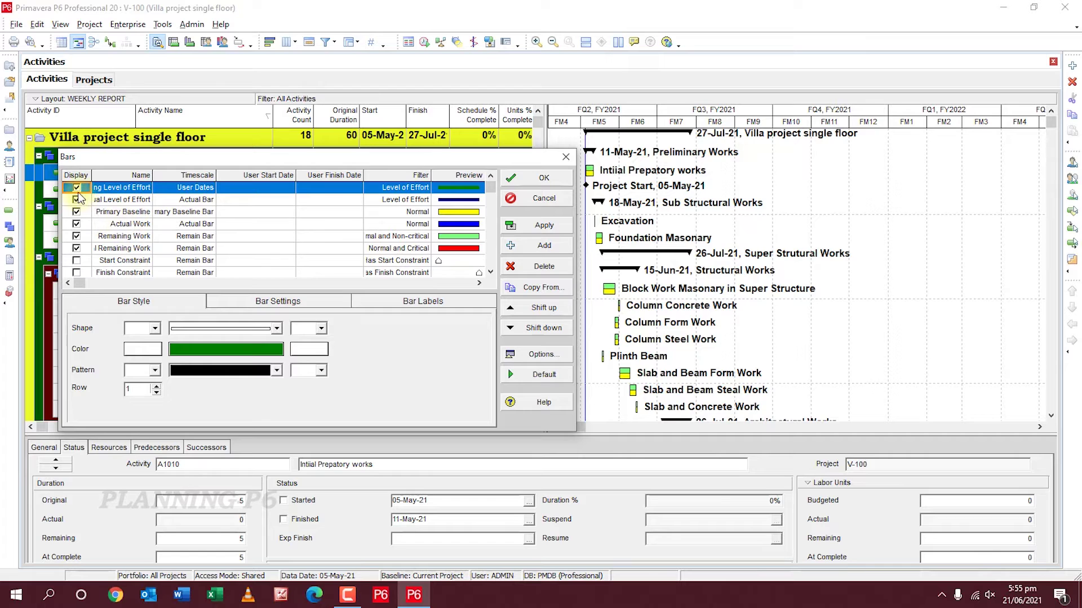
# Select the Primary Baseline bar, widening the Name column and narrowing the User Start Date and User Finish Date columns.
pyautogui.scroll(-1, 78, 248)
pyautogui.scroll(-8, 78, 248)
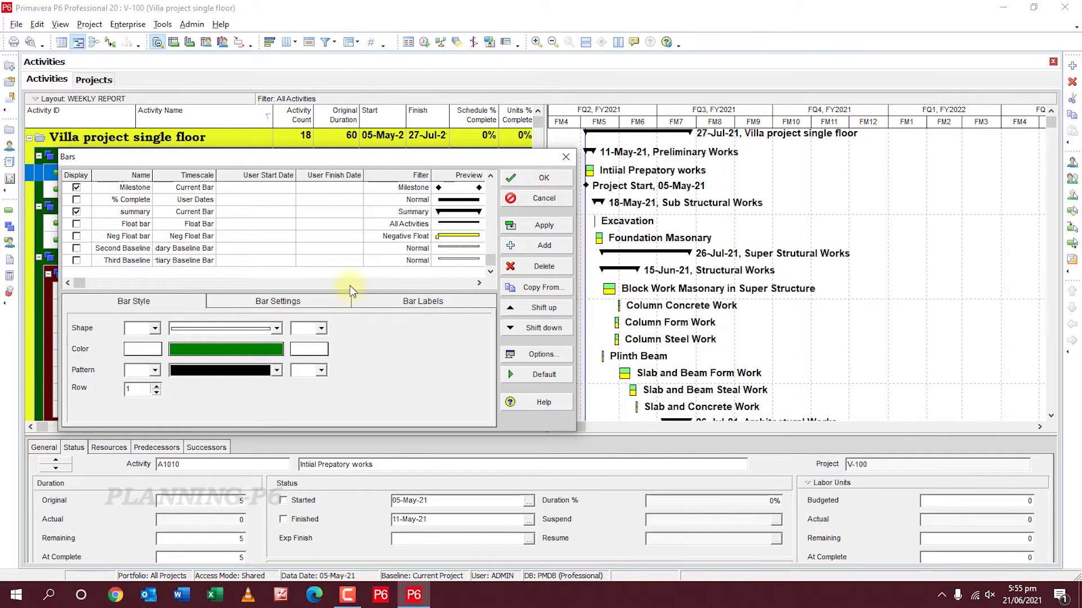
pyautogui.scroll(9, 286, 249)
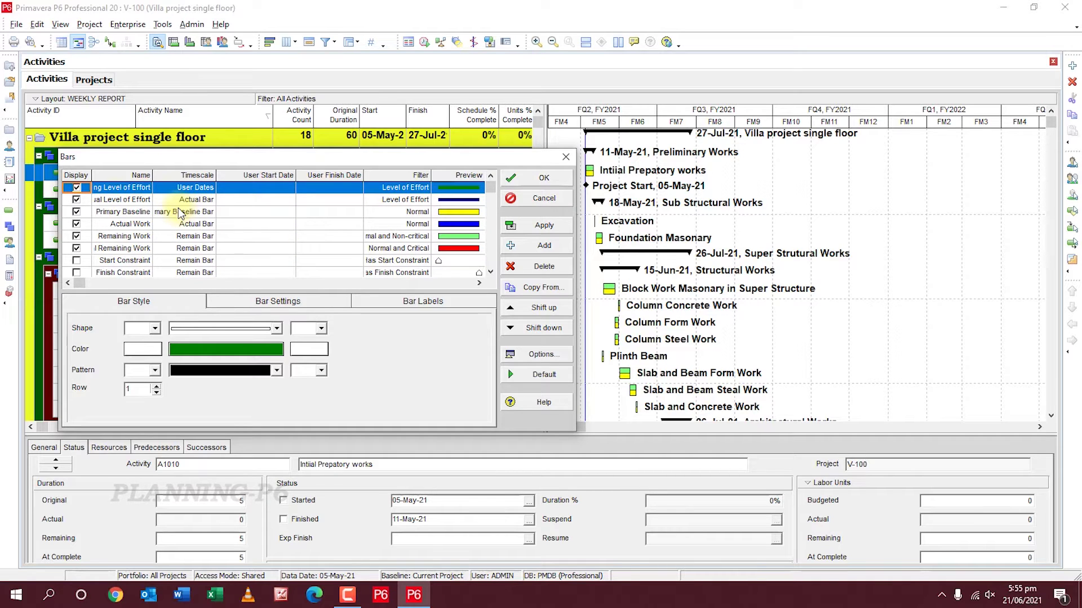
pyautogui.moveTo(153, 175); pyautogui.dragTo(206, 174)
pyautogui.click(181, 212)
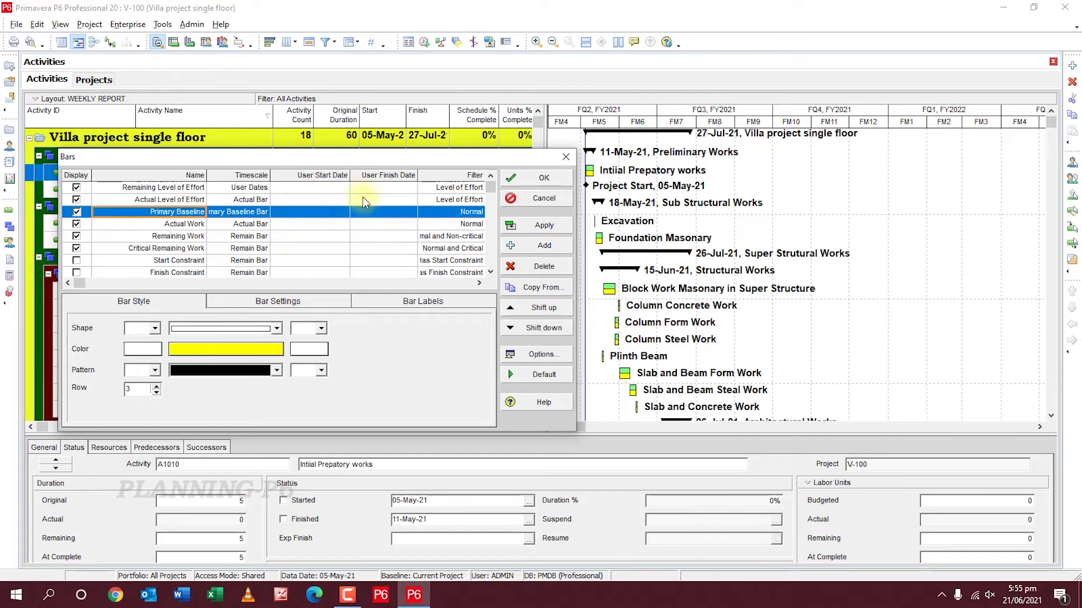
pyautogui.moveTo(350, 175); pyautogui.dragTo(310, 175)
pyautogui.moveTo(376, 175); pyautogui.dragTo(348, 174)
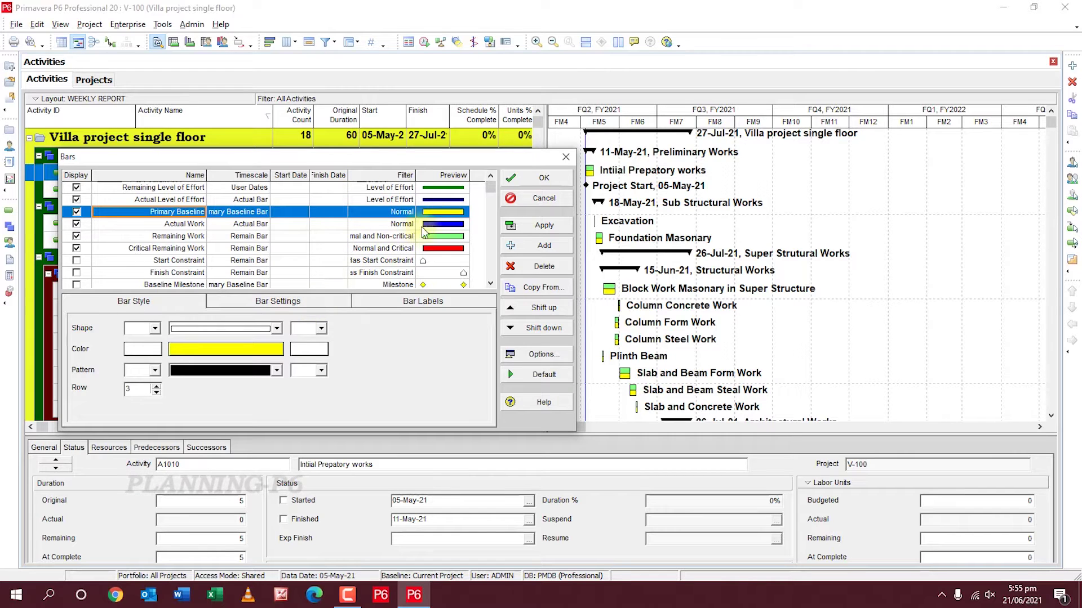
# Give the Primary Baseline bar circle shapes at its start and end, keeping the full-height middle bar shape.
pyautogui.click(155, 329)
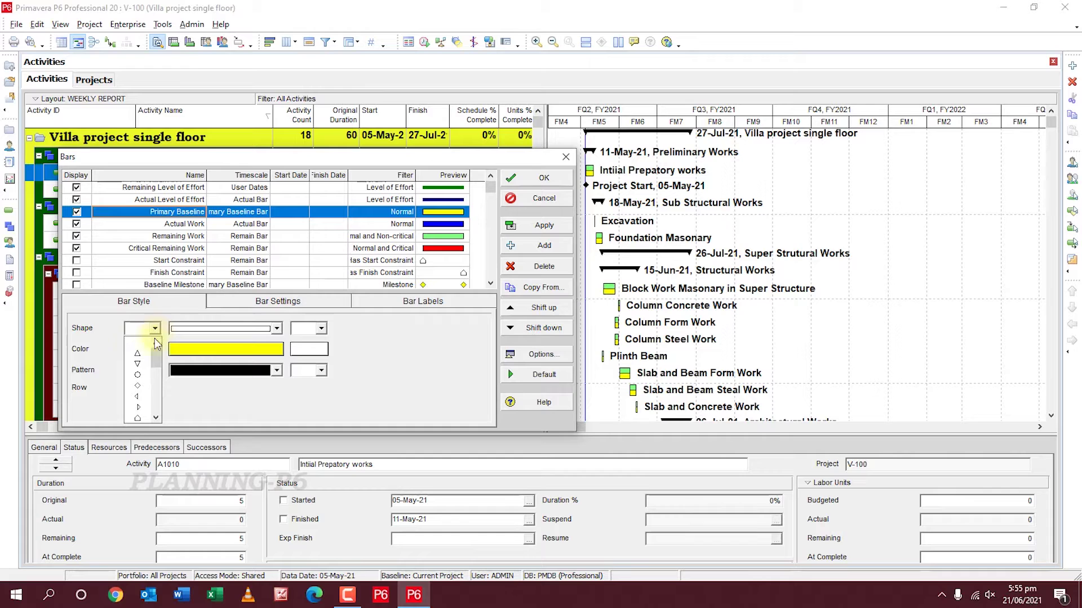
pyautogui.click(138, 376)
pyautogui.click(321, 329)
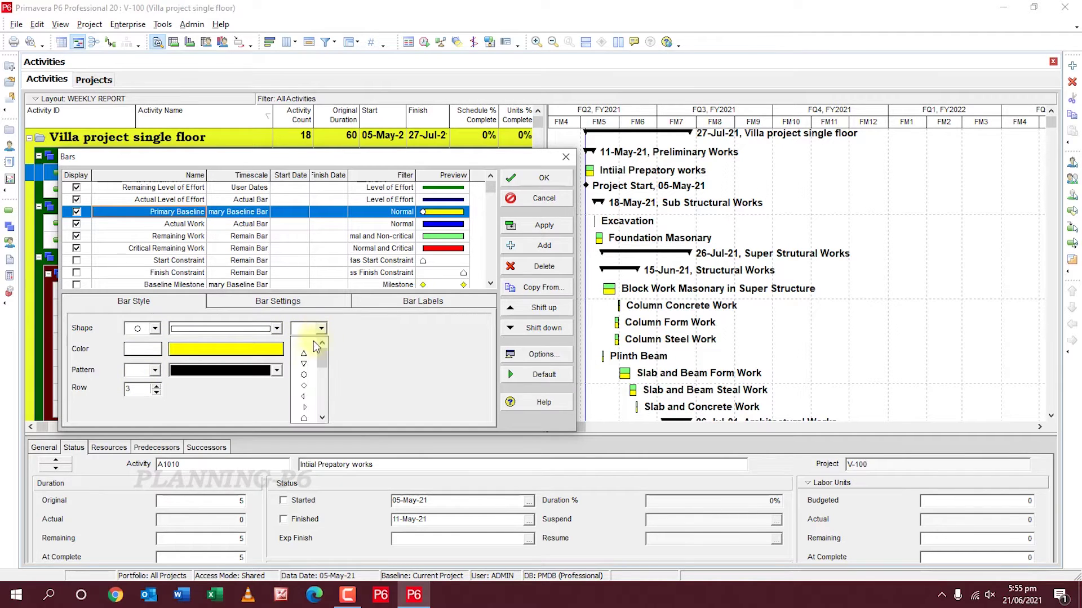
pyautogui.click(304, 376)
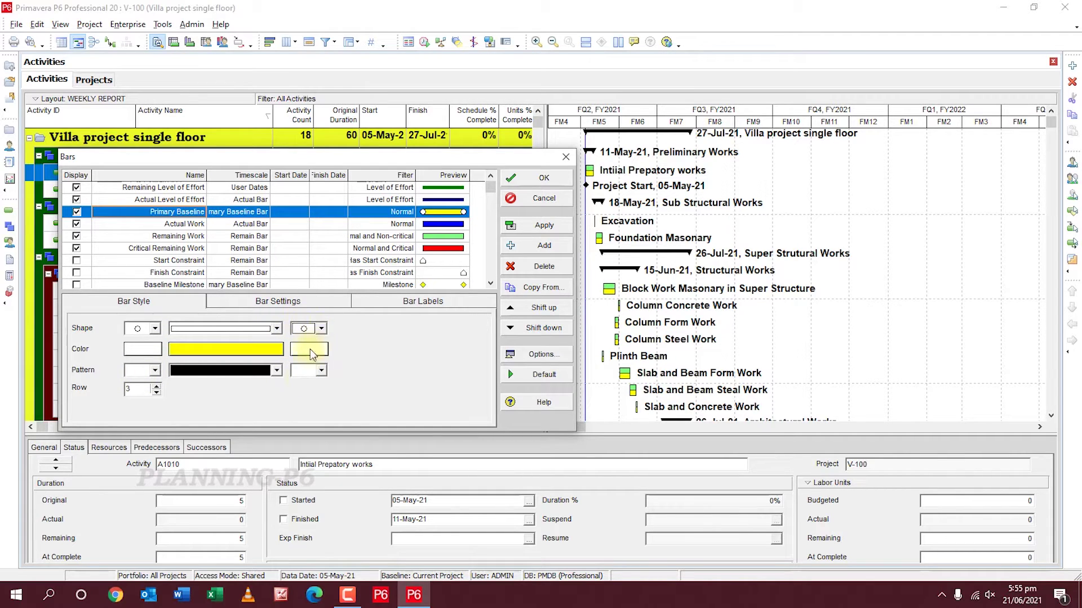
pyautogui.click(277, 328)
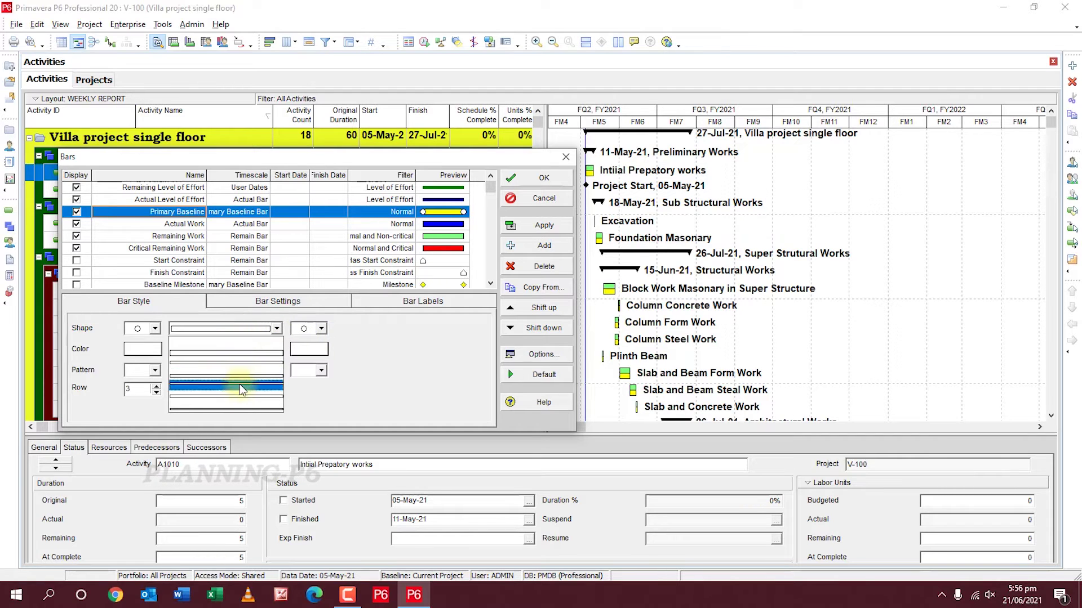
pyautogui.click(265, 346)
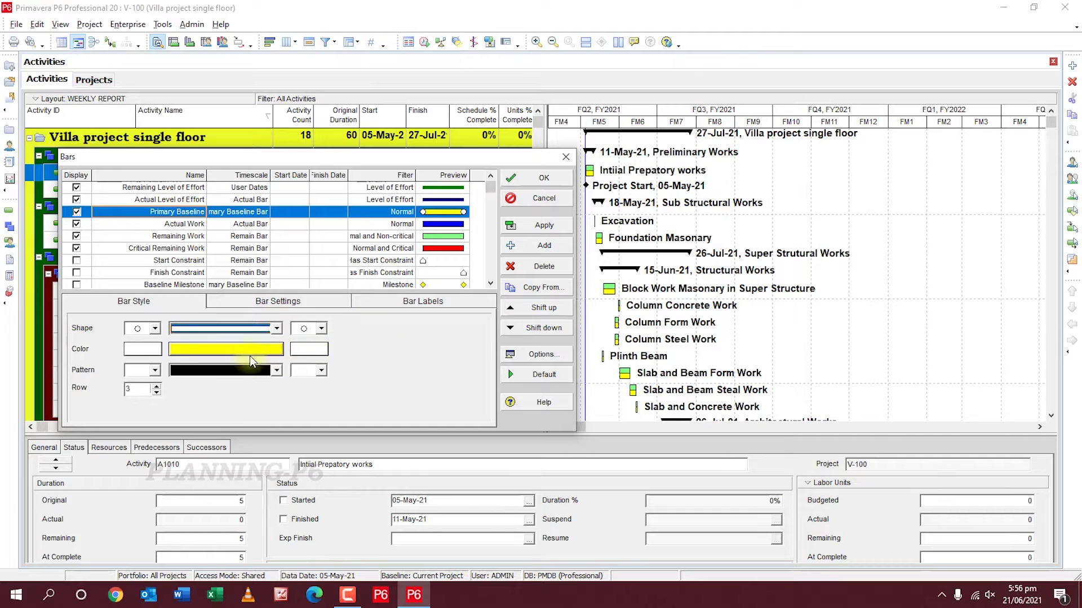
# Set the colour of the Primary Baseline bar's start and end circles to red.
pyautogui.click(150, 352)
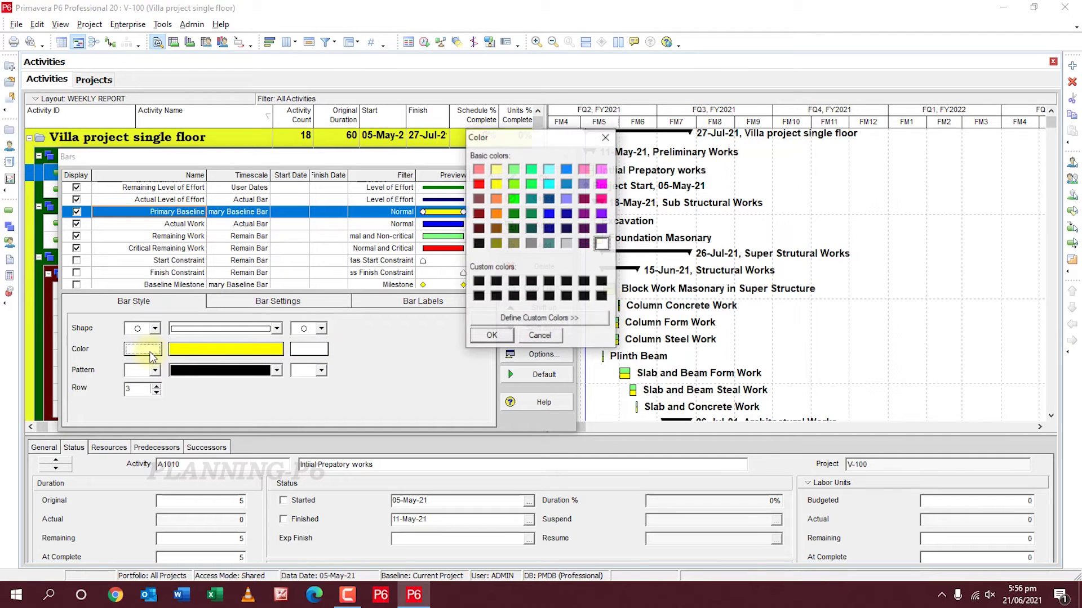
pyautogui.click(478, 184)
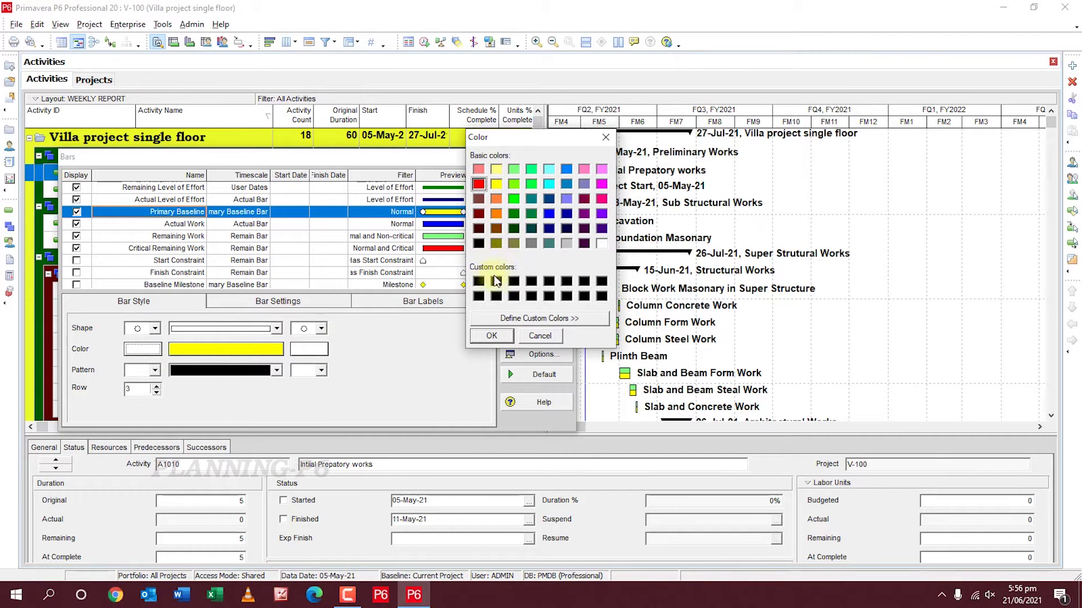
pyautogui.click(490, 336)
pyautogui.click(304, 349)
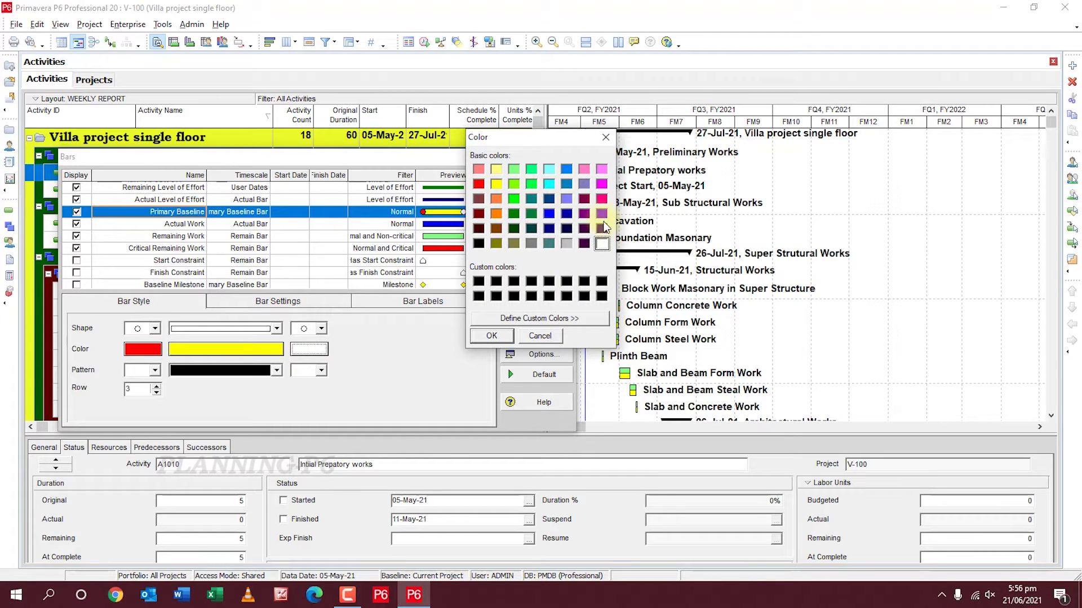
pyautogui.click(479, 184)
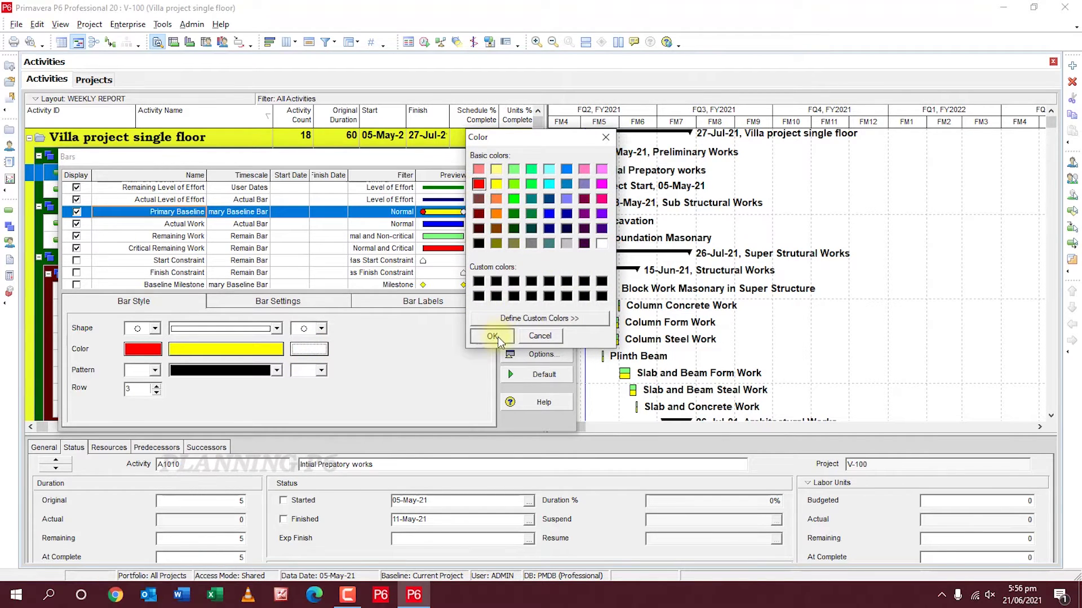
pyautogui.click(491, 336)
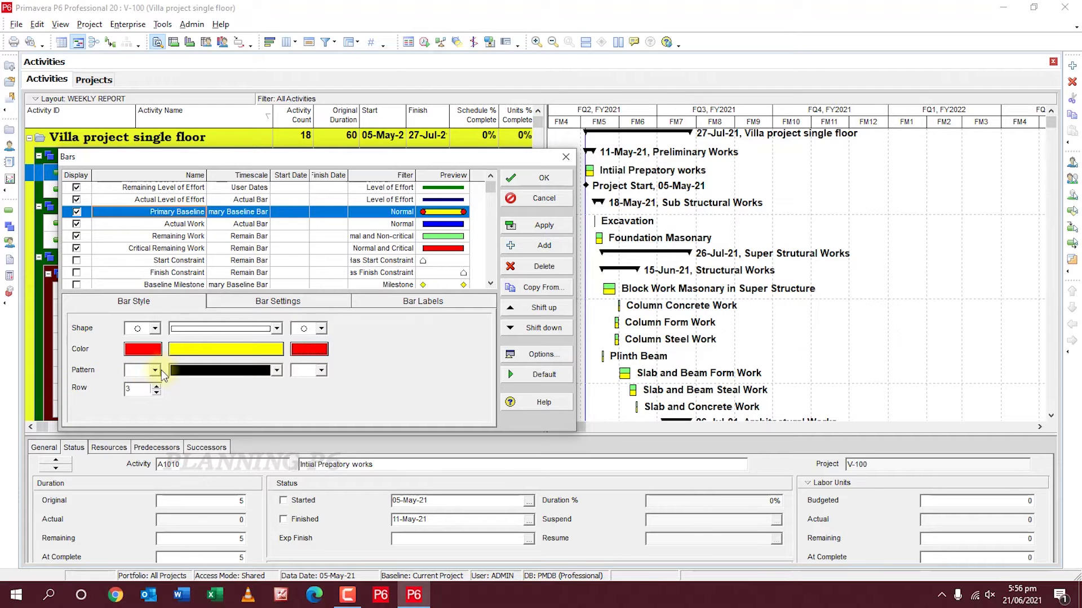
# Set a solid black fill pattern for both end circles of the Primary Baseline bar.
pyautogui.click(156, 371)
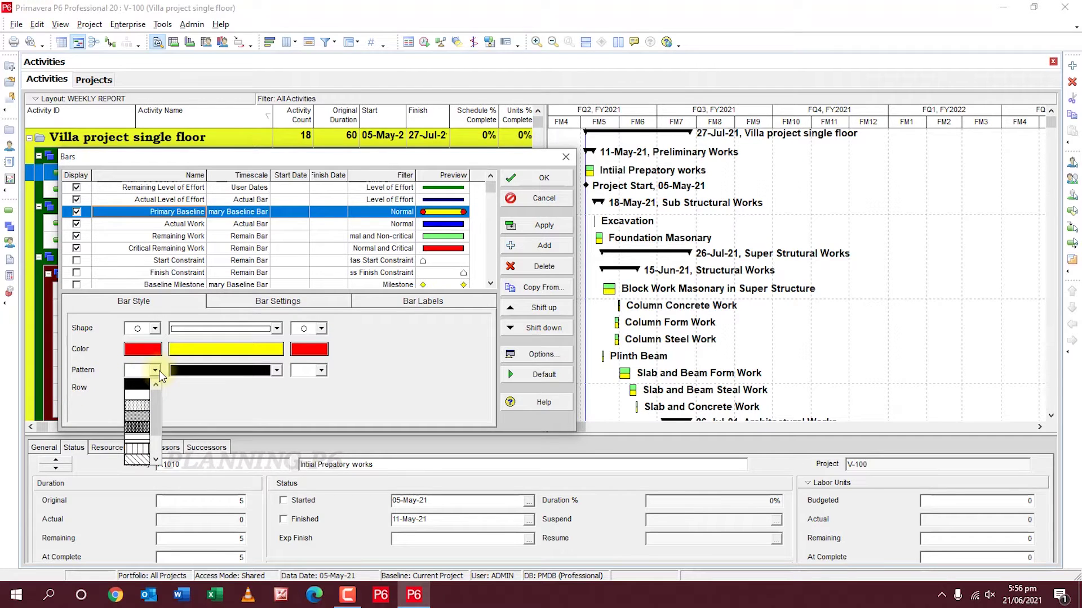
pyautogui.click(137, 389)
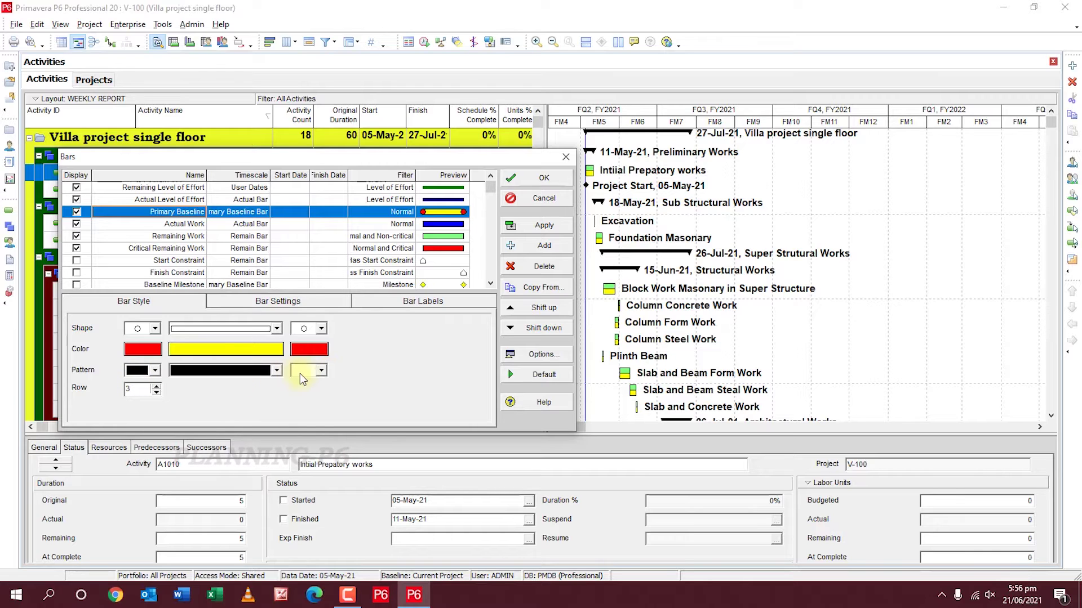
pyautogui.click(321, 370)
pyautogui.click(298, 393)
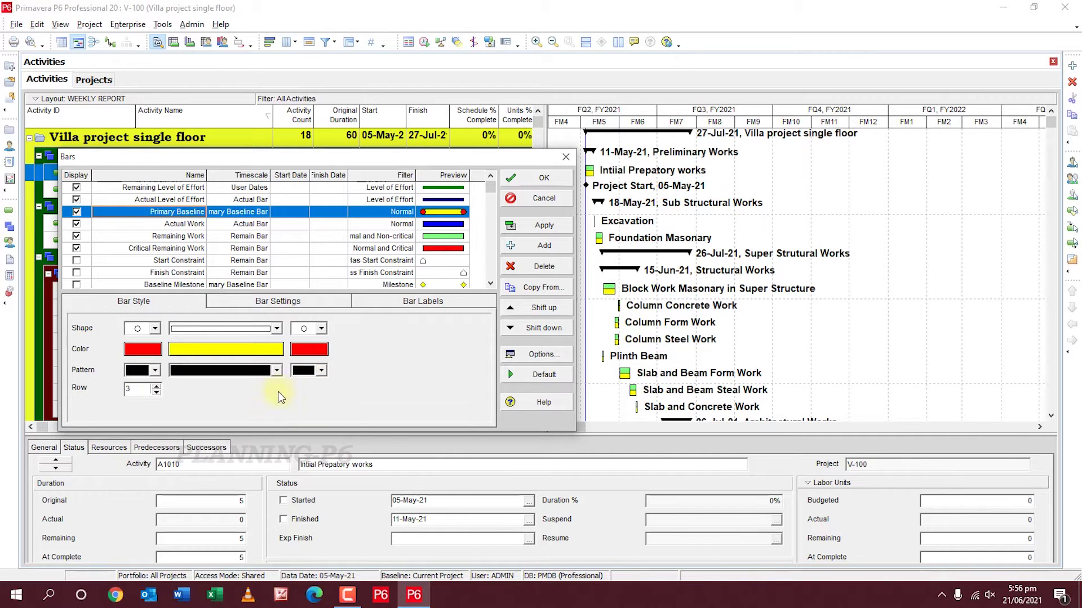
# Try a lower row number for the Primary Baseline bar, and set it back to row 3.
pyautogui.click(156, 394)
pyautogui.click(156, 393)
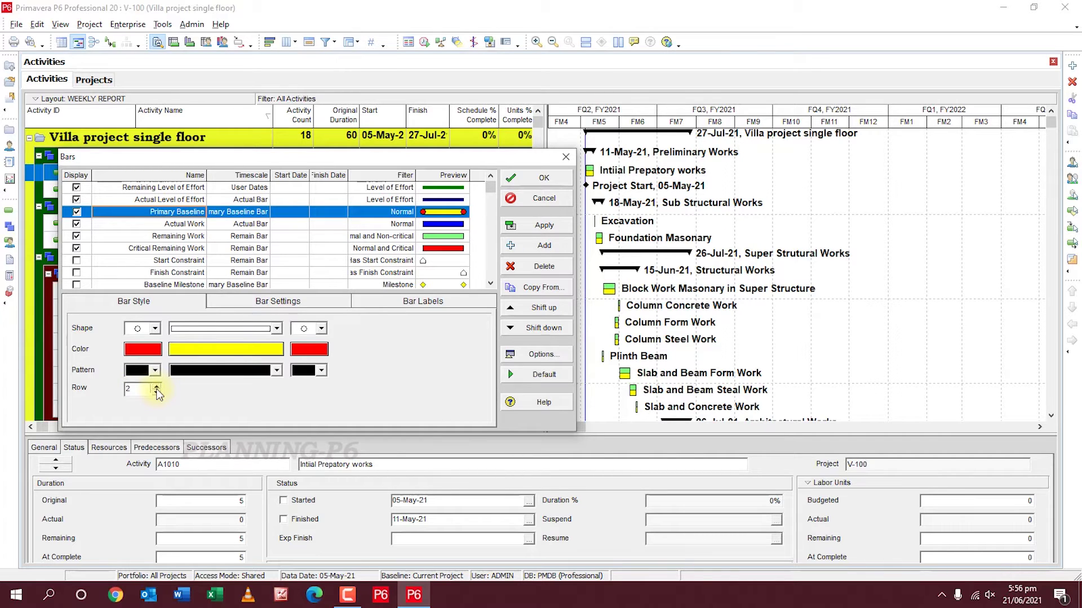
pyautogui.click(156, 386)
pyautogui.click(156, 386)
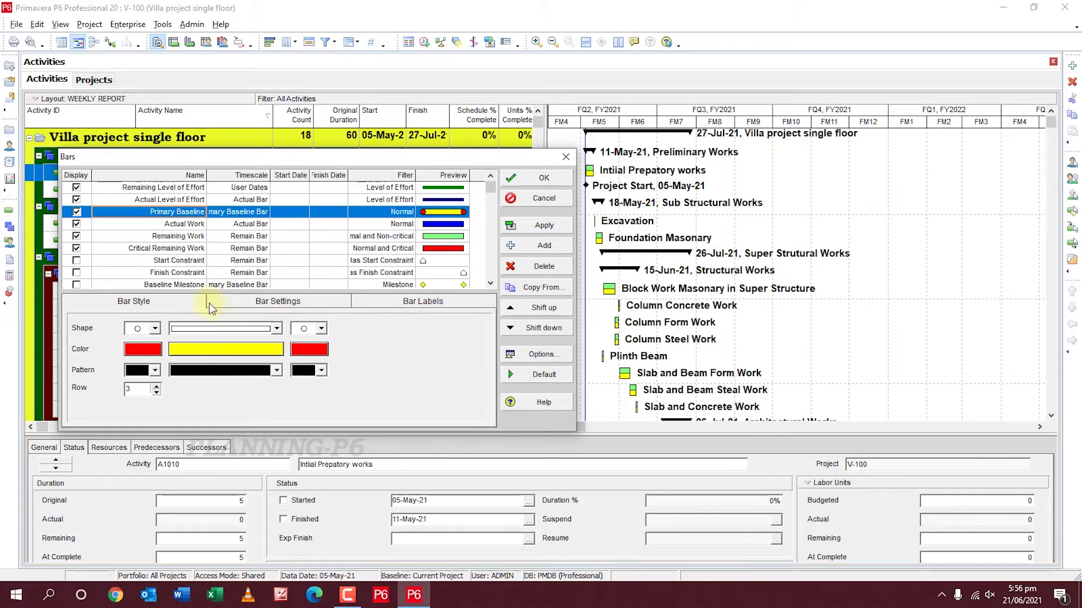
# Review the Primary Baseline bar's grouping and necking settings, add a blank Right-position label, and apply the bar changes to the chart.
pyautogui.click(249, 306)
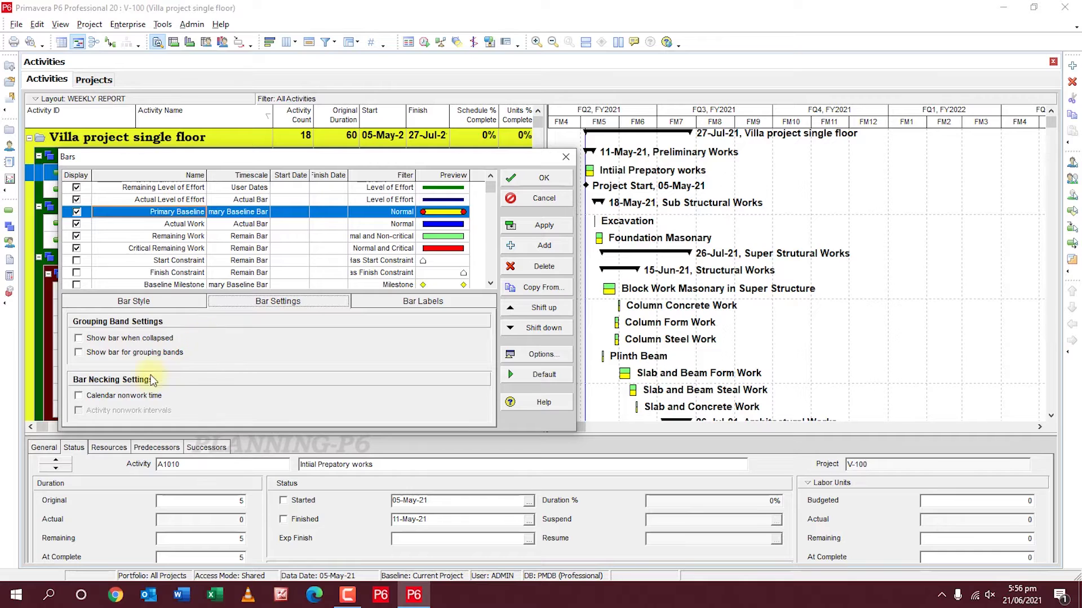
pyautogui.click(100, 337)
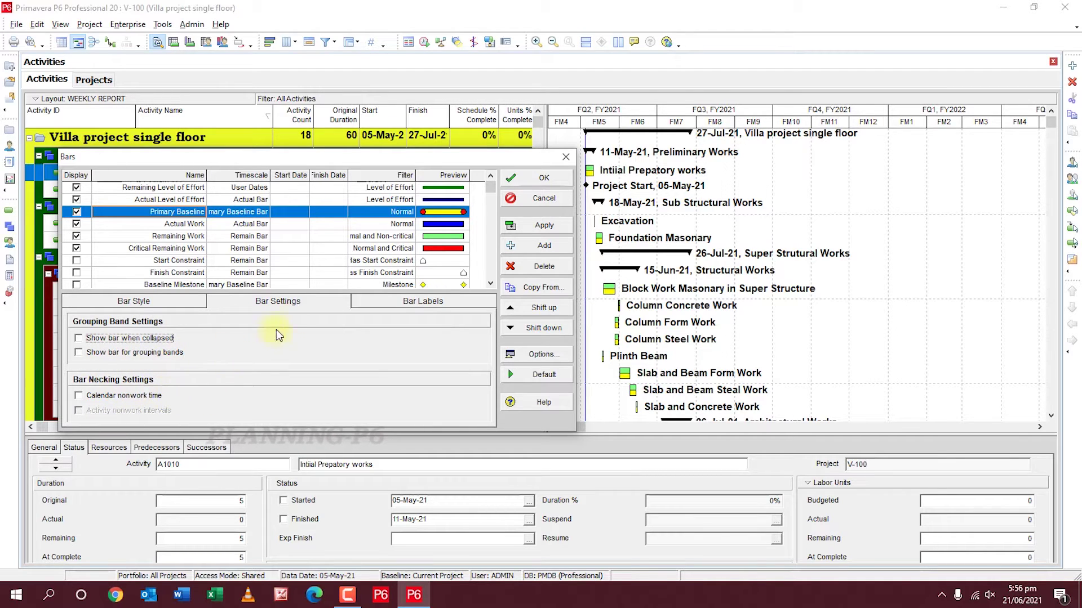
pyautogui.click(370, 299)
pyautogui.click(90, 333)
pyautogui.click(84, 413)
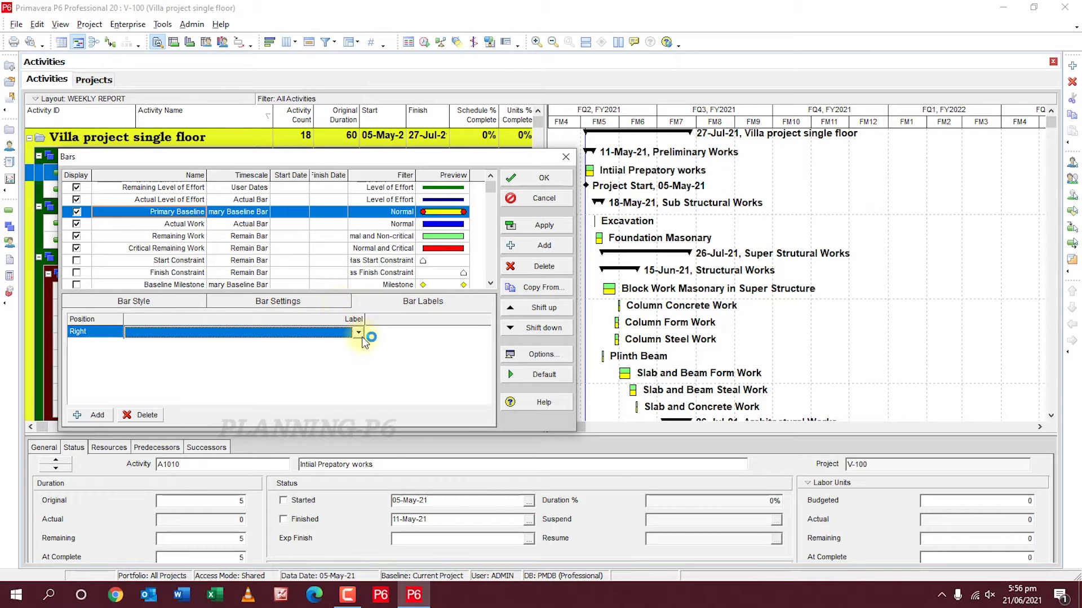
pyautogui.click(163, 302)
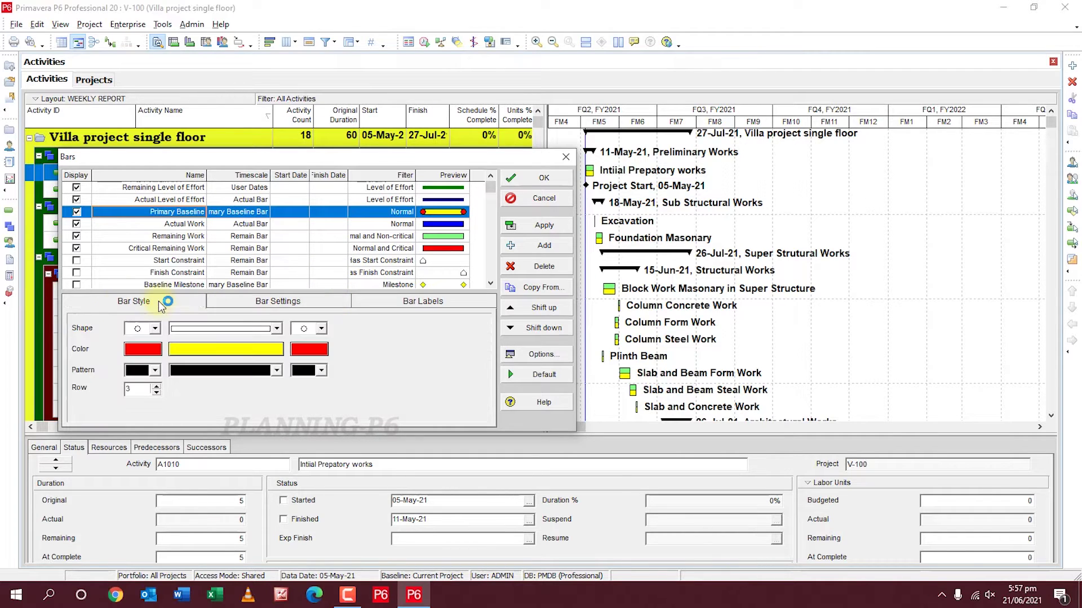
pyautogui.click(541, 226)
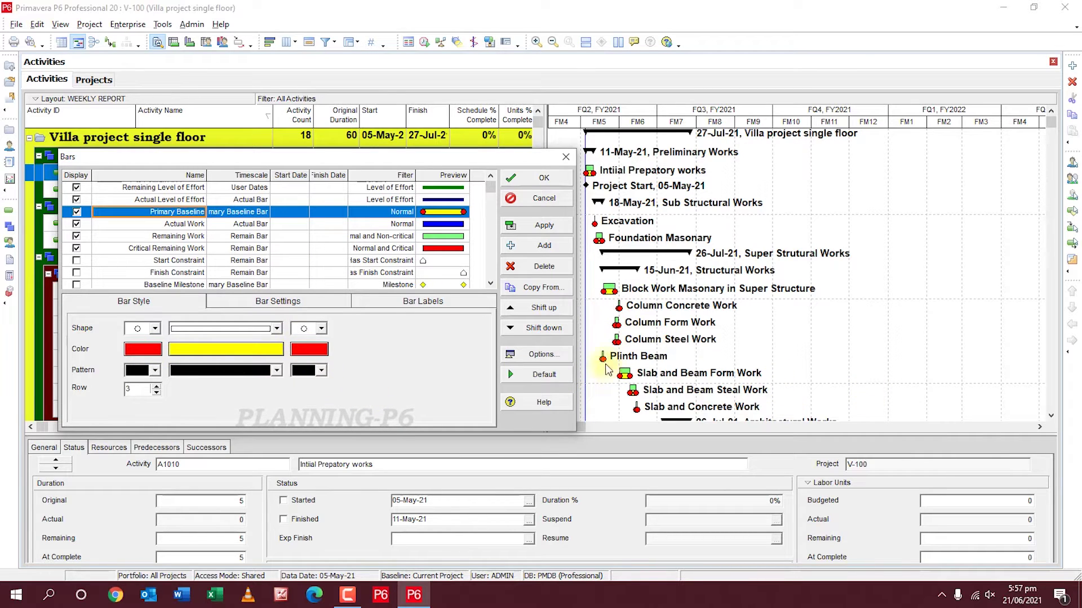
# Turn off the display of the Primary Baseline bar and apply the change to the Gantt chart.
pyautogui.scroll(-5, 261, 257)
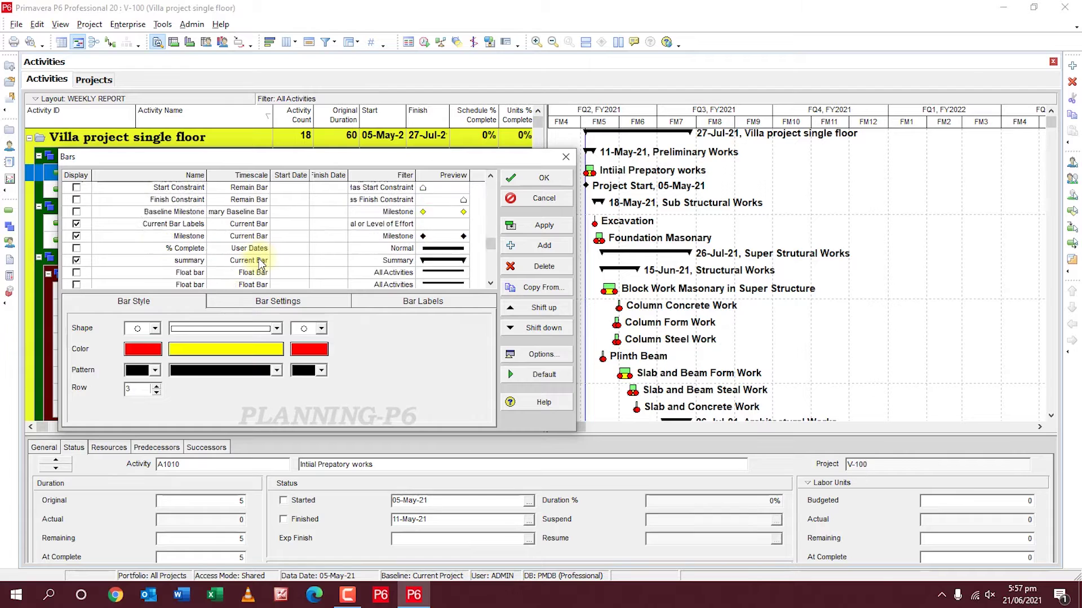
pyautogui.scroll(5, 264, 257)
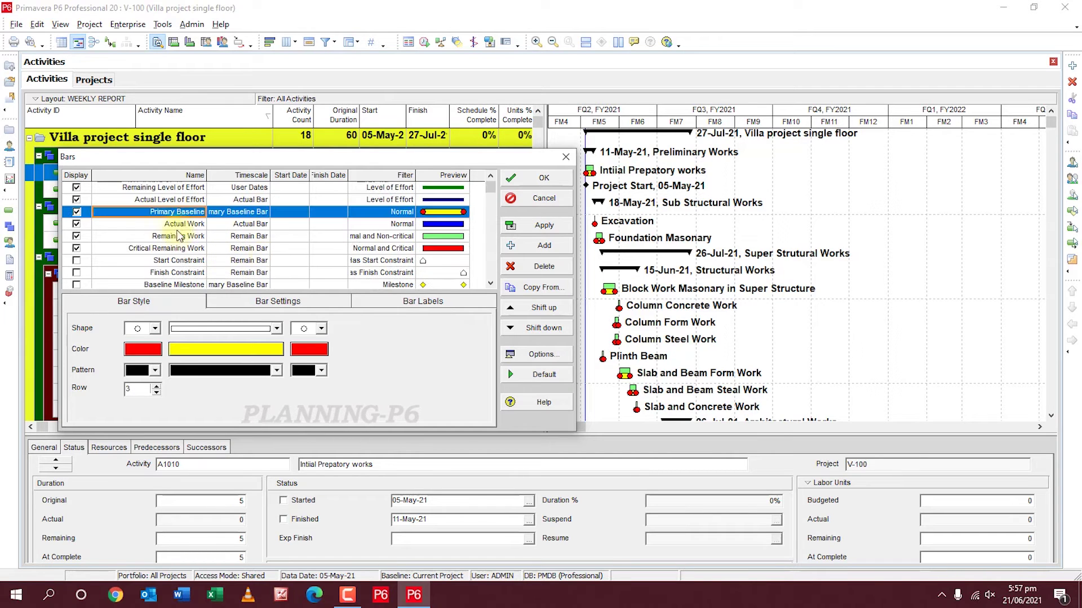
pyautogui.click(79, 215)
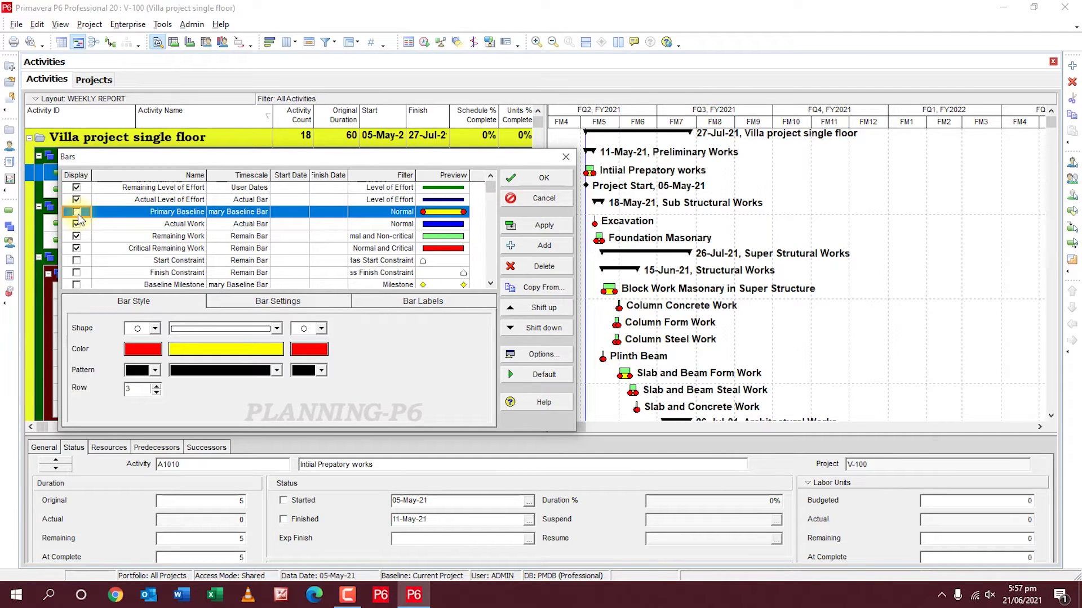
pyautogui.click(537, 225)
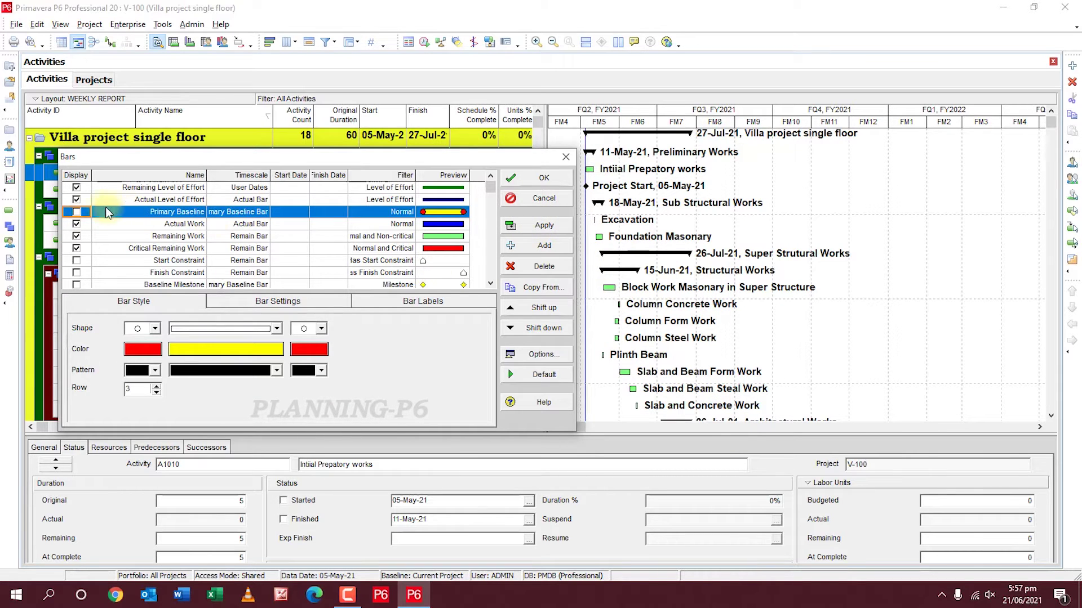
pyautogui.scroll(-2, 212, 255)
pyautogui.scroll(-2, 214, 254)
pyautogui.scroll(4, 216, 250)
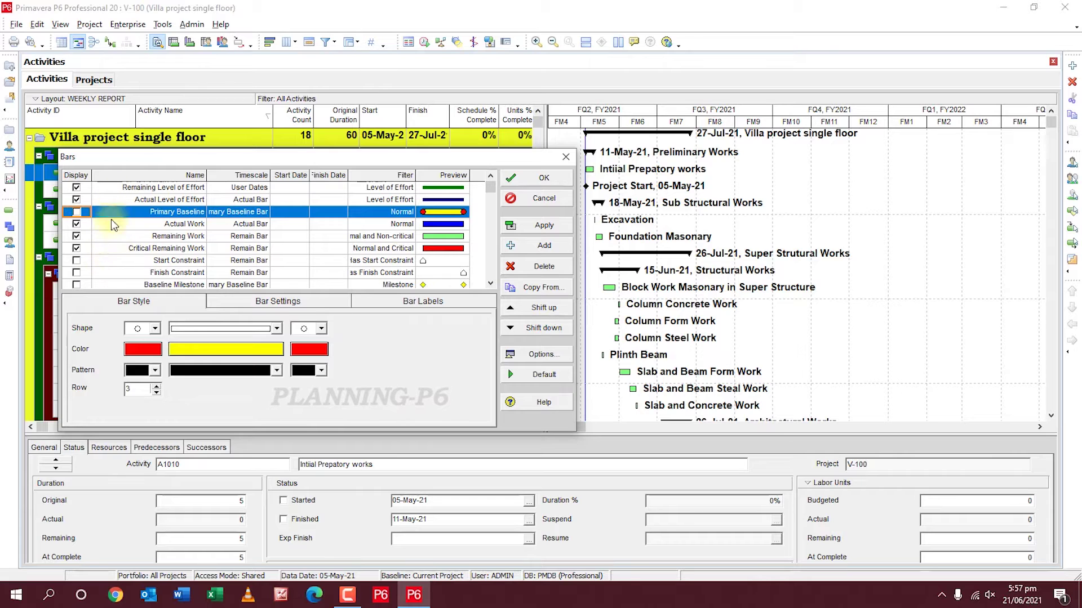
# Try moving the Primary Baseline bar to the top of the bar list and down below Remaining Work, and close the bar settings.
pyautogui.click(530, 307)
pyautogui.click(530, 308)
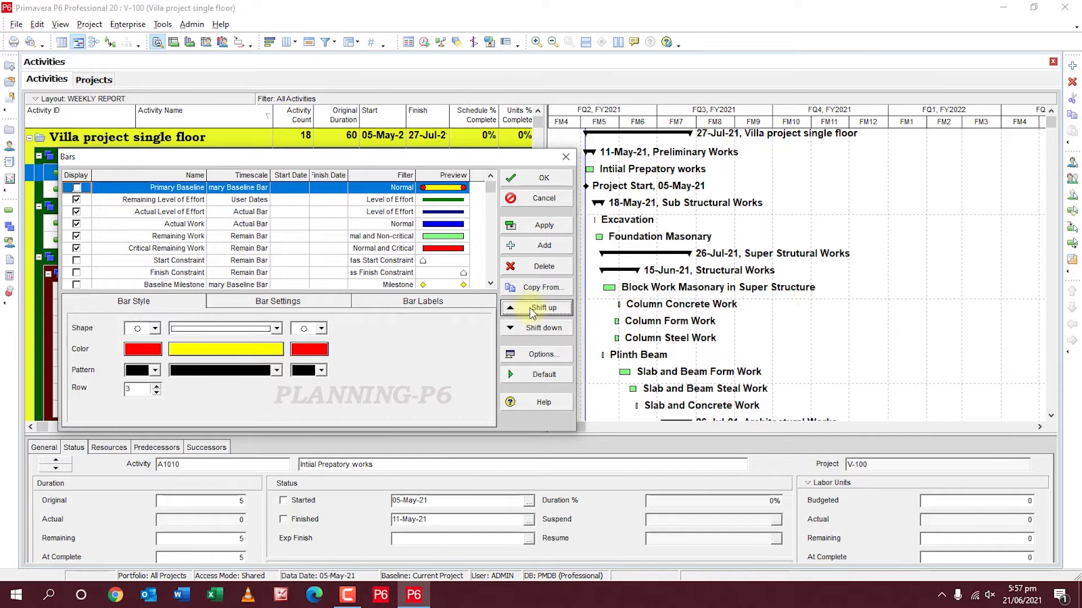
pyautogui.click(529, 327)
pyautogui.doubleClick(529, 327)
pyautogui.click(527, 327)
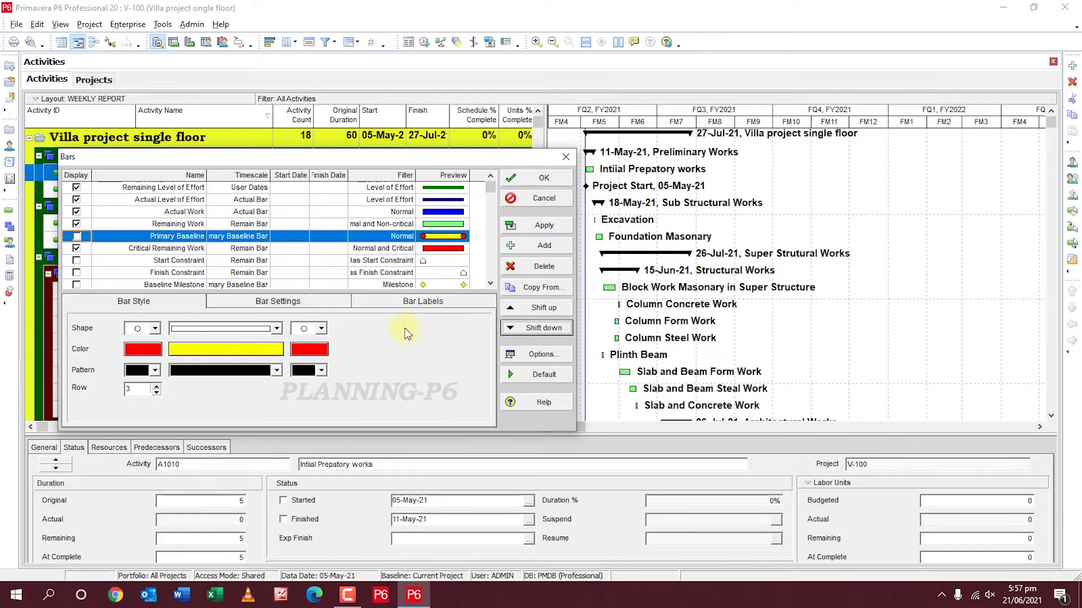
pyautogui.click(566, 156)
# Turn on the legend in the bar chart options and view the collapsed bar formatting.
pyautogui.rightClick(720, 188)
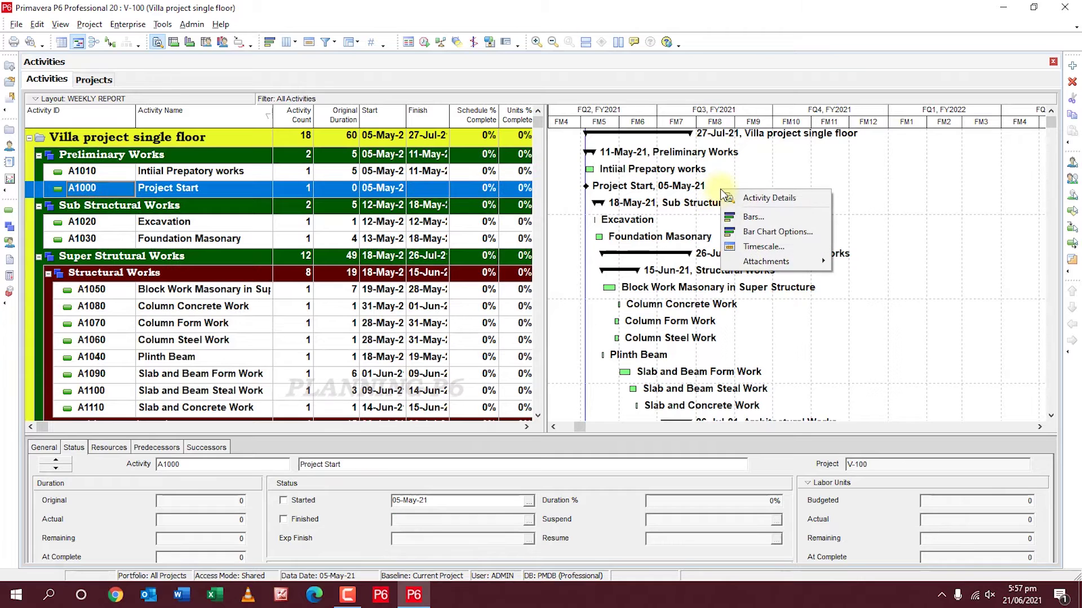
pyautogui.click(777, 230)
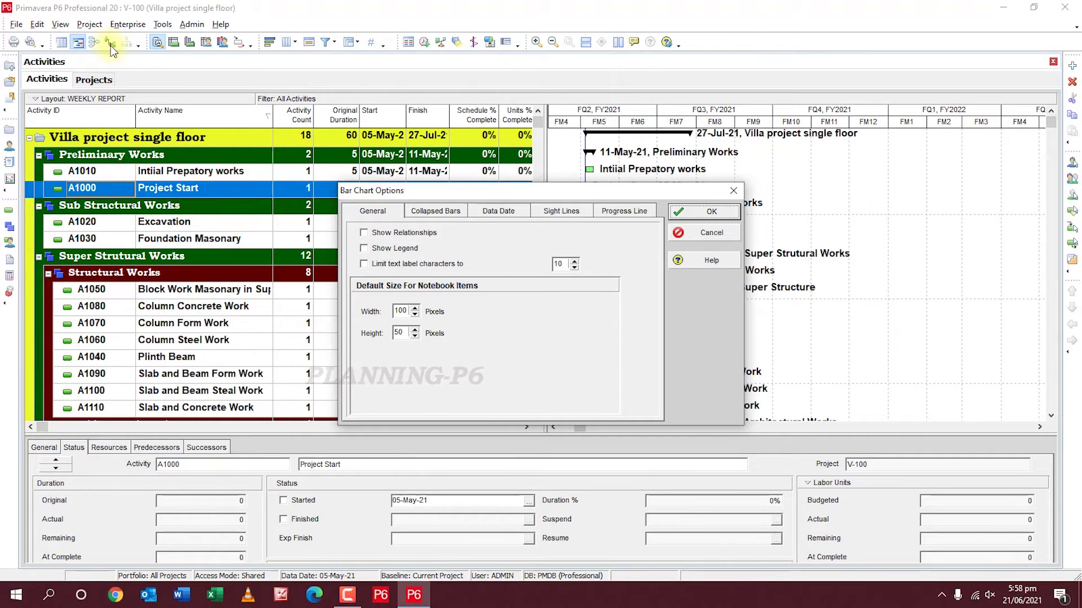
pyautogui.click(374, 249)
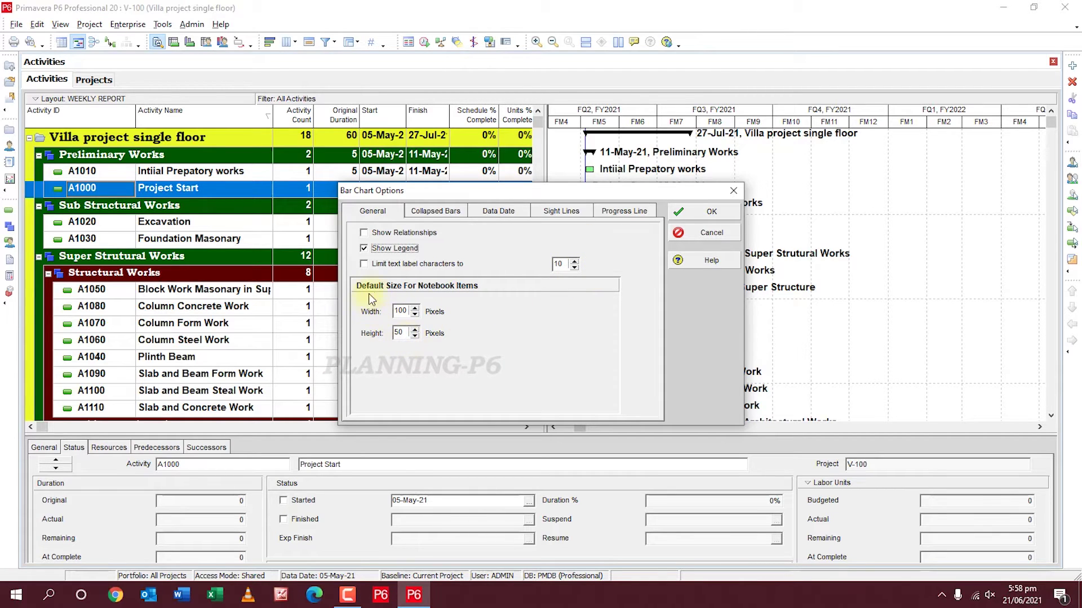
pyautogui.click(445, 211)
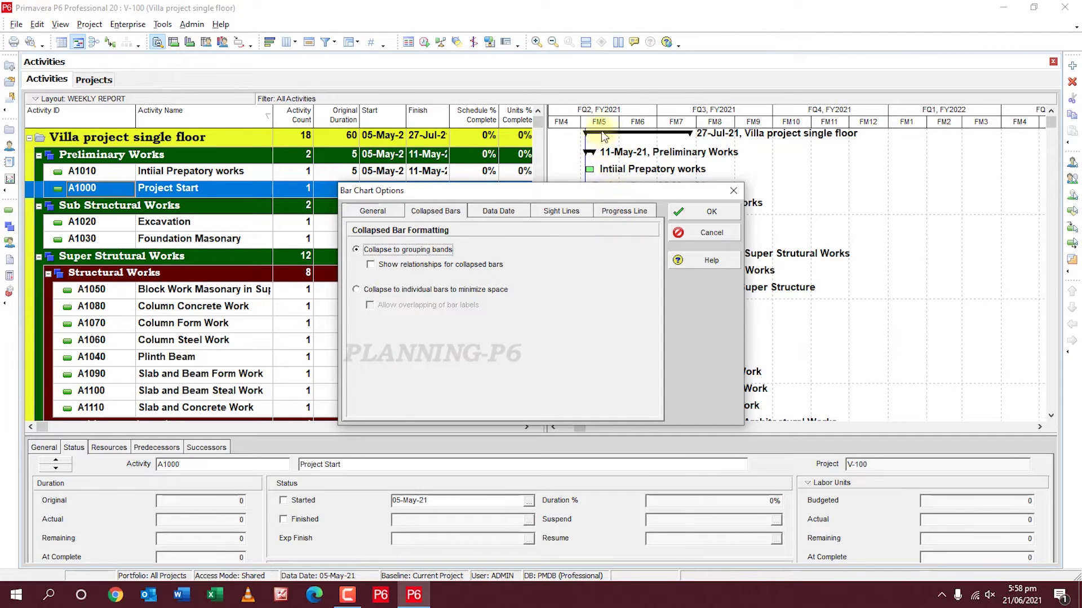
# Format the data date line with the solid style and set its size to 5.
pyautogui.click(485, 212)
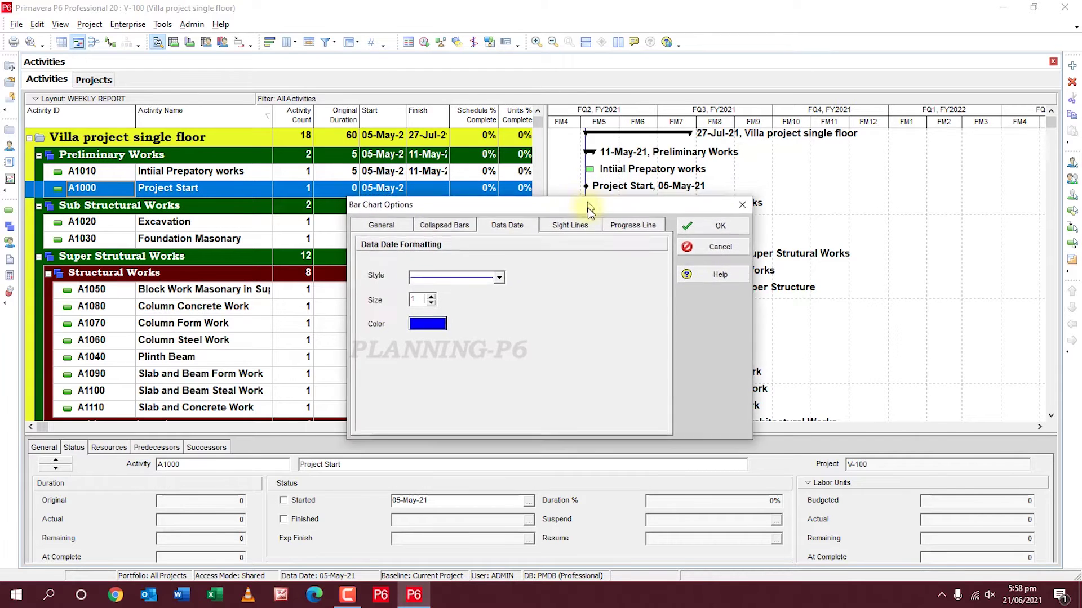
pyautogui.moveTo(581, 193); pyautogui.dragTo(587, 209)
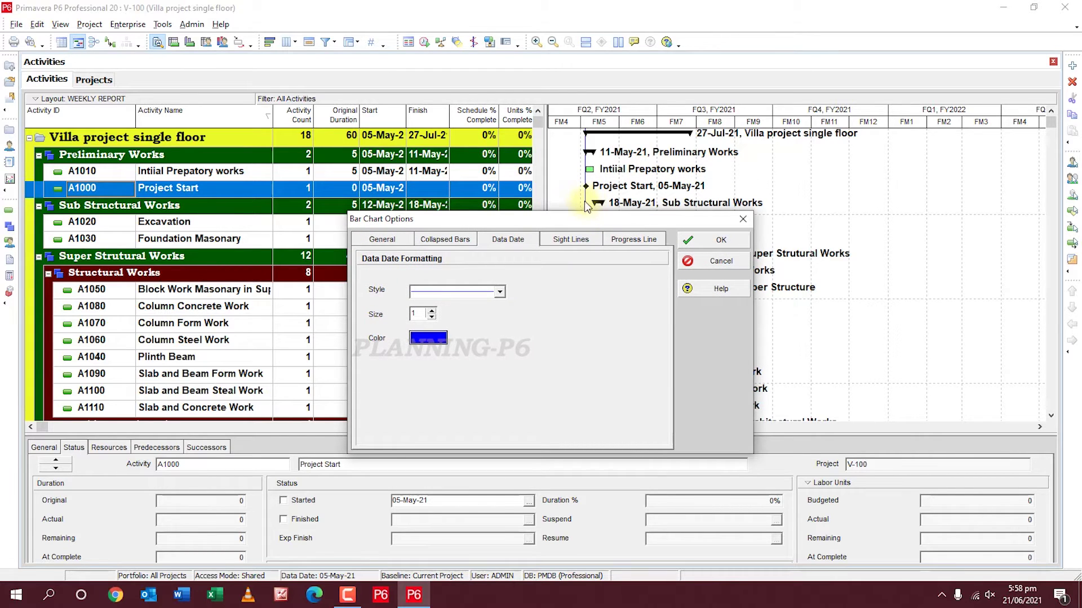
pyautogui.click(496, 291)
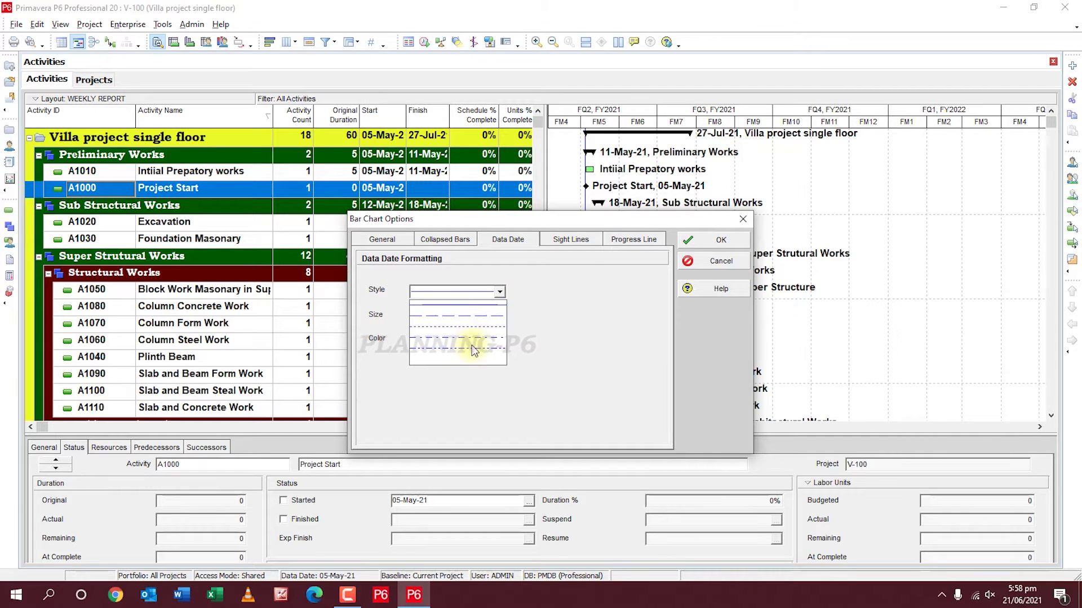
pyautogui.click(499, 293)
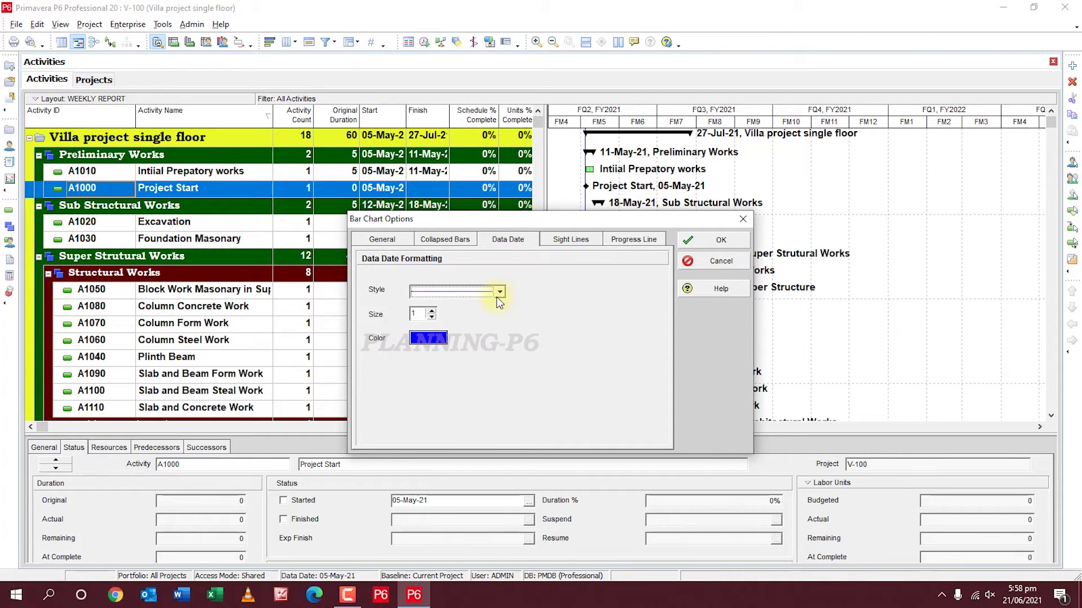
pyautogui.click(498, 292)
pyautogui.click(480, 306)
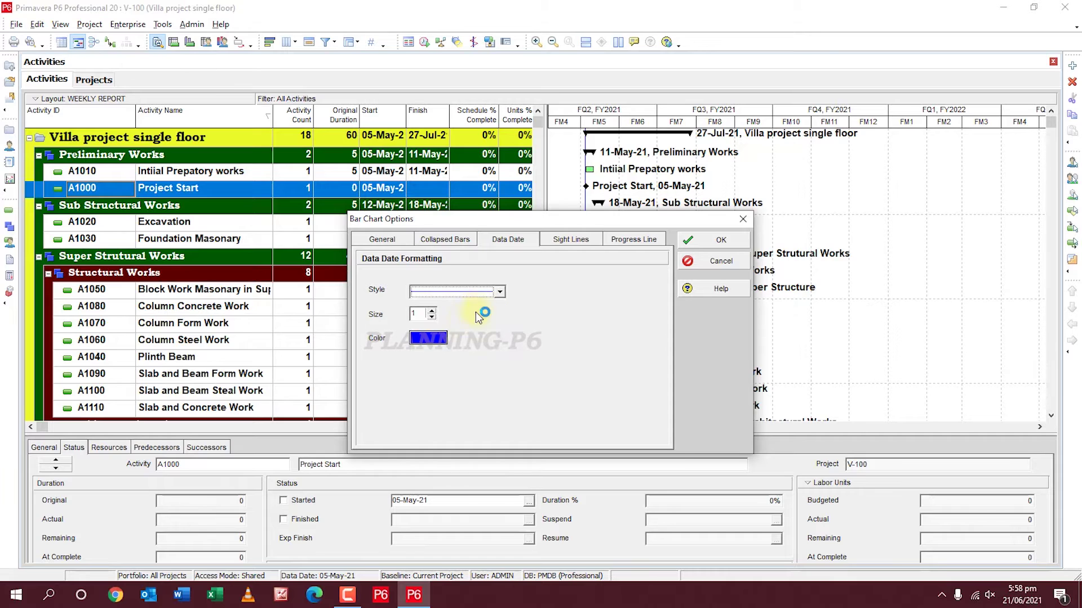
pyautogui.click(432, 311)
pyautogui.click(432, 311)
pyautogui.click(432, 311)
pyautogui.click(432, 310)
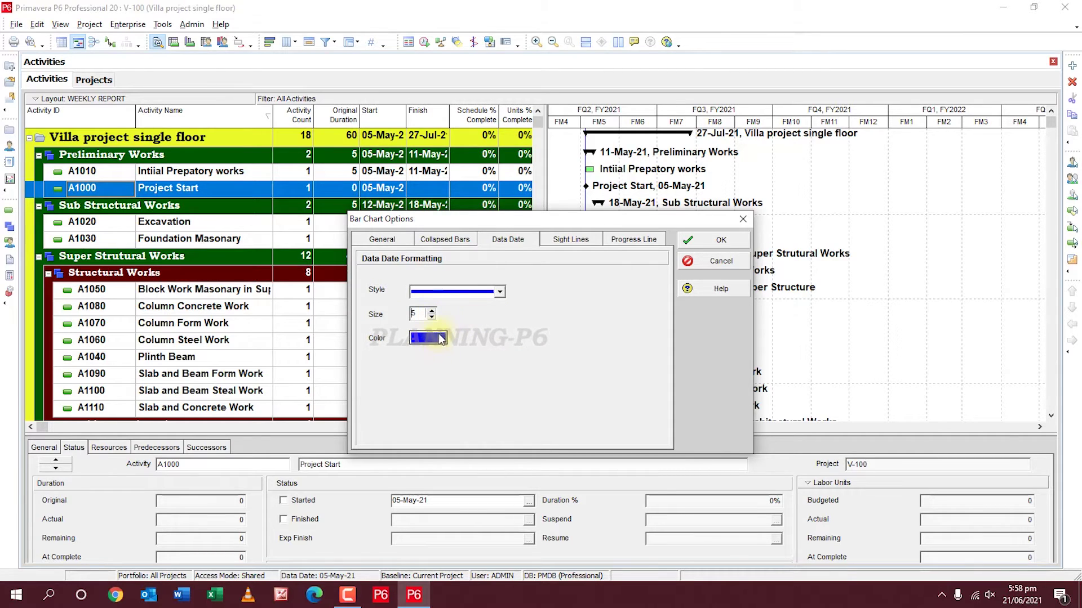
# Show major vertical sight lines every 1 quarter, and make the progress line dark green with size 5.
pyautogui.click(579, 247)
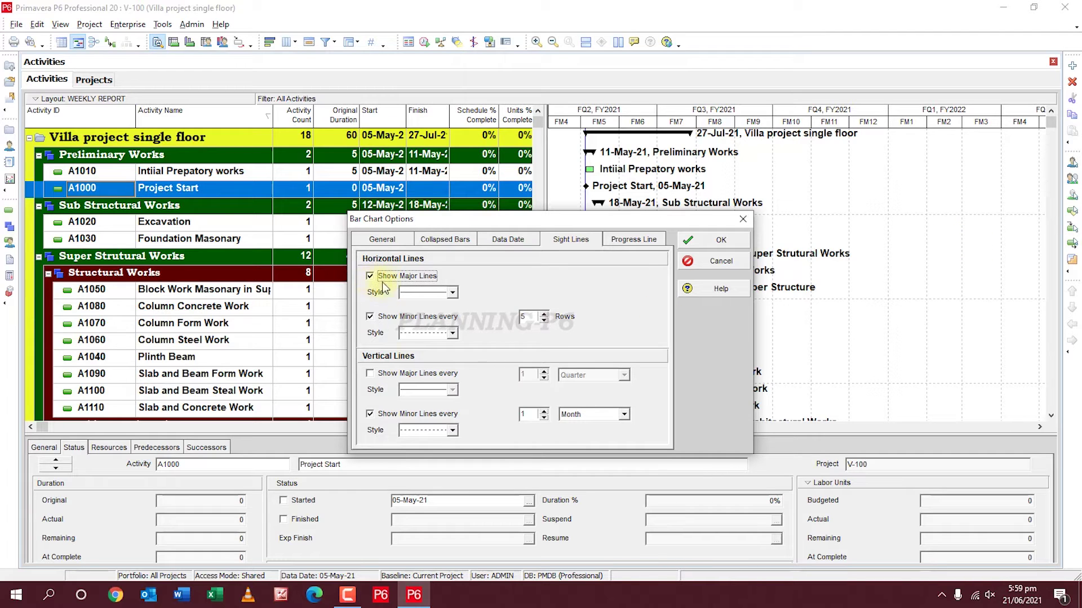
pyautogui.click(370, 374)
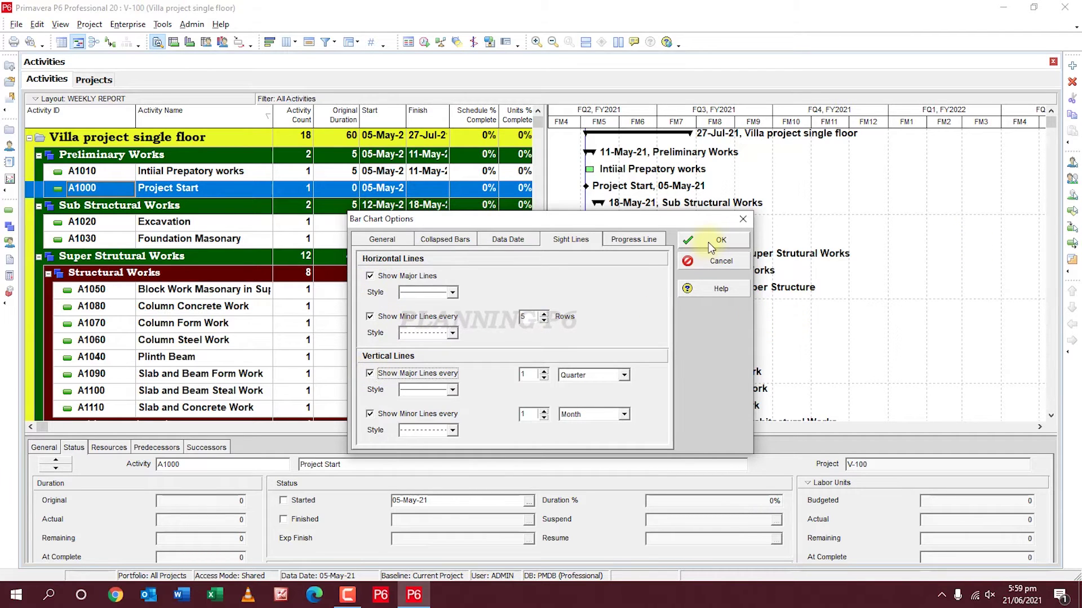
pyautogui.click(652, 243)
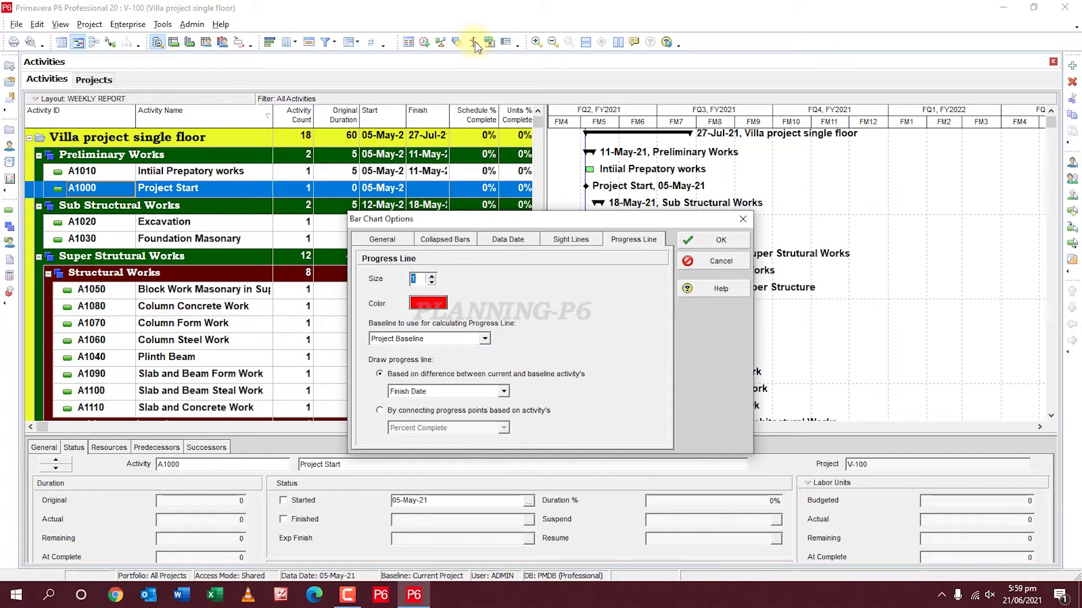
pyautogui.click(429, 304)
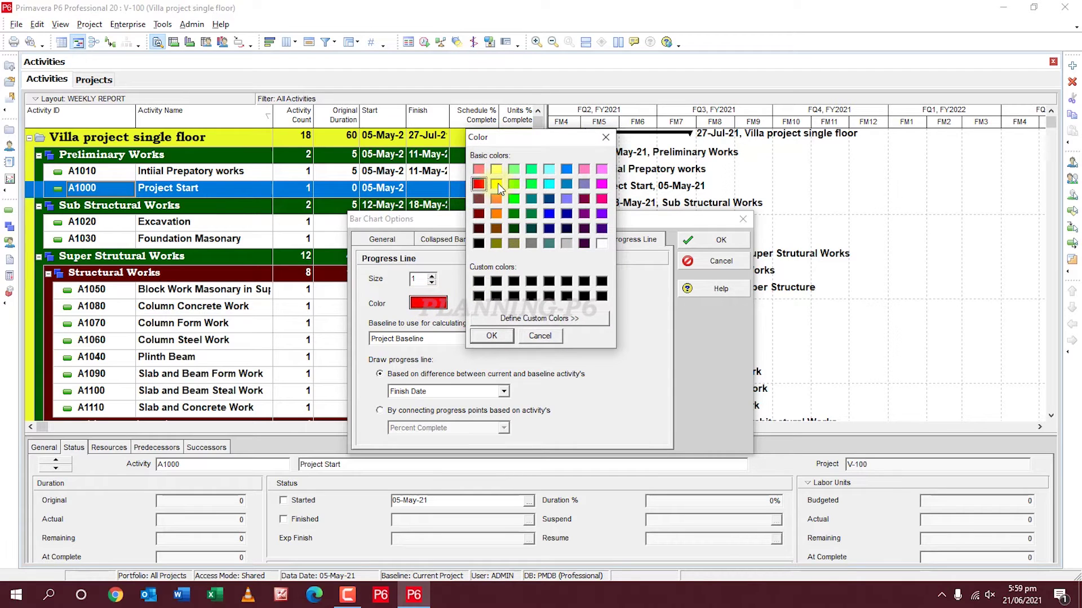
pyautogui.click(517, 216)
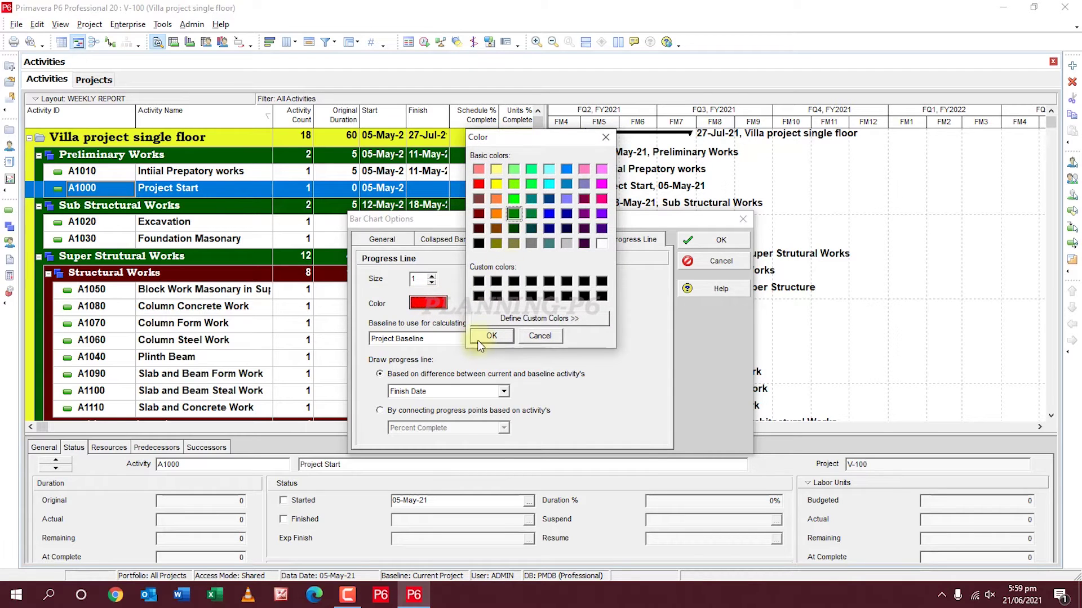
pyautogui.click(489, 340)
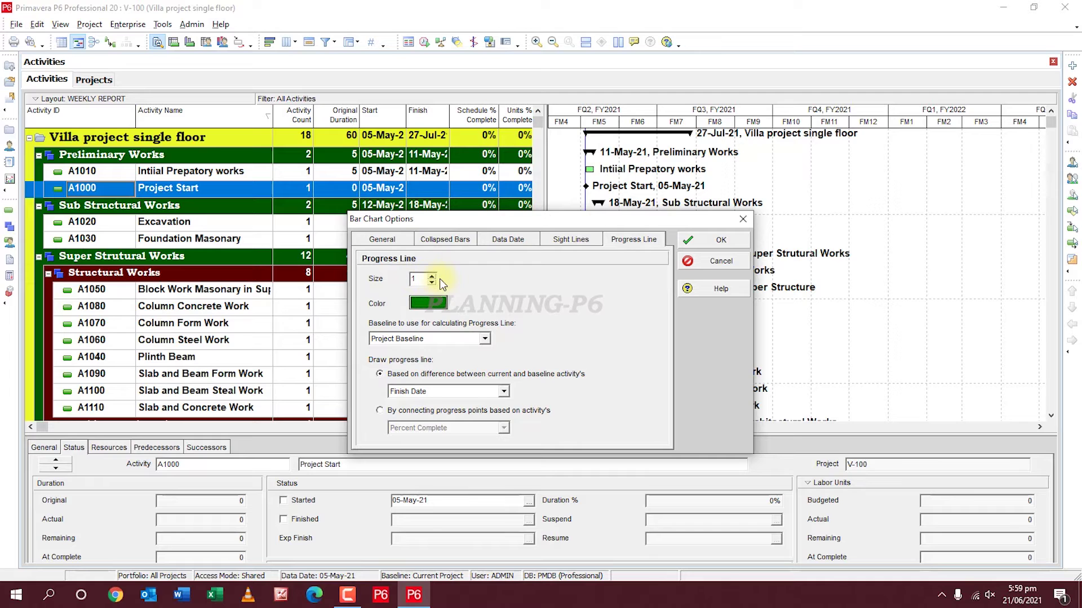
pyautogui.click(684, 243)
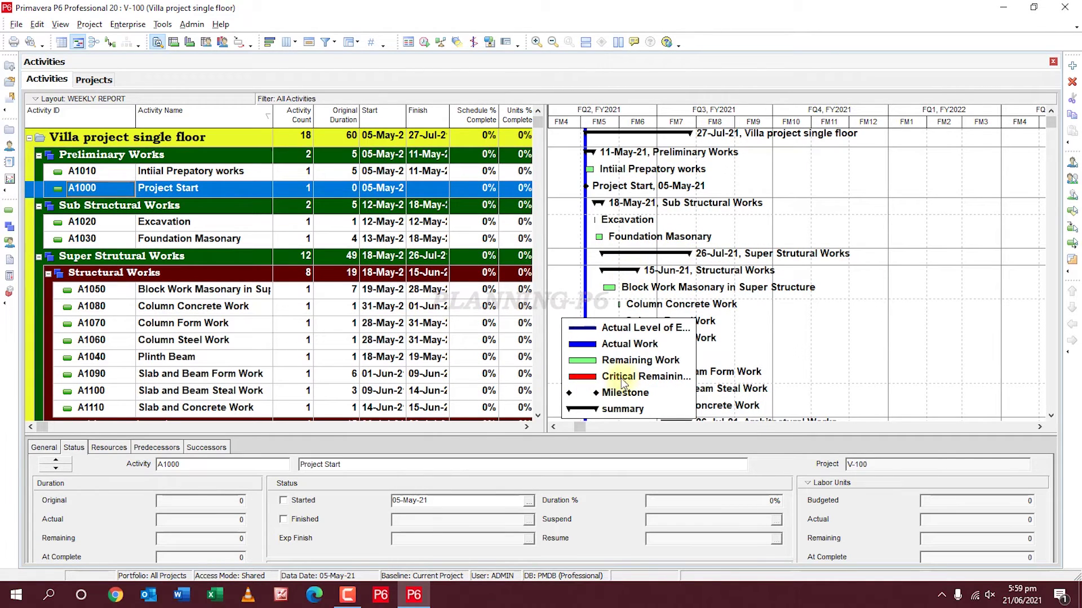
# Review the progress line, general, collapsed bars, data date and sight line settings in the bar chart options.
pyautogui.rightClick(706, 243)
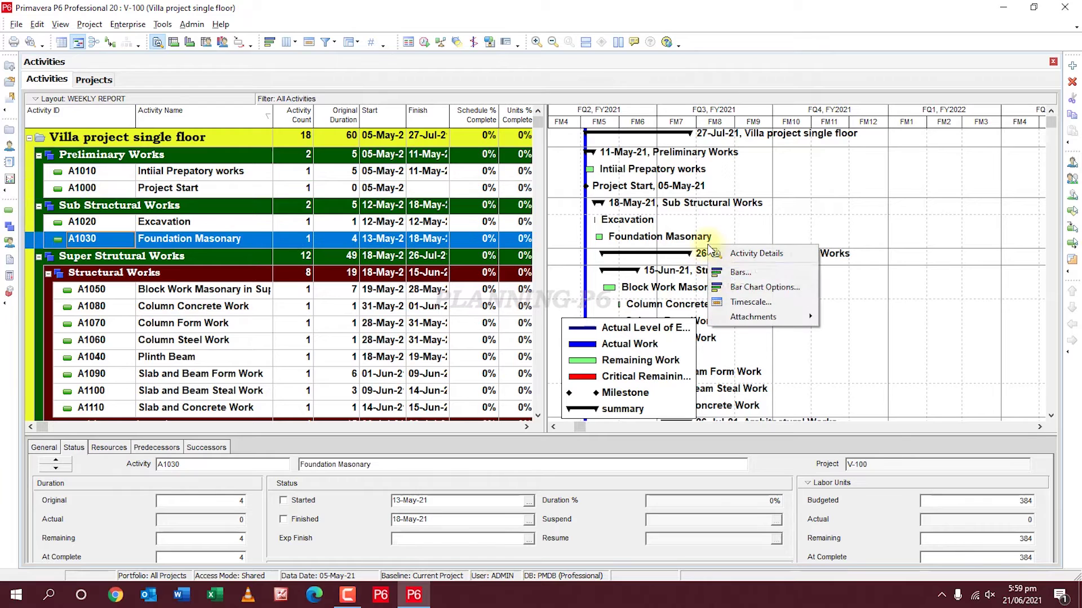
pyautogui.click(738, 286)
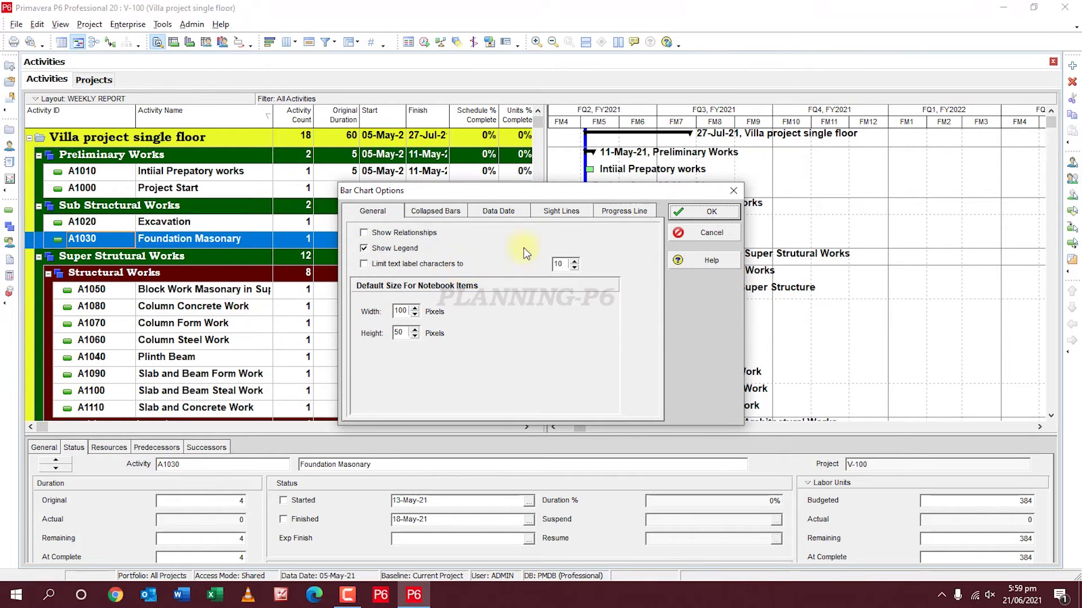
pyautogui.click(623, 212)
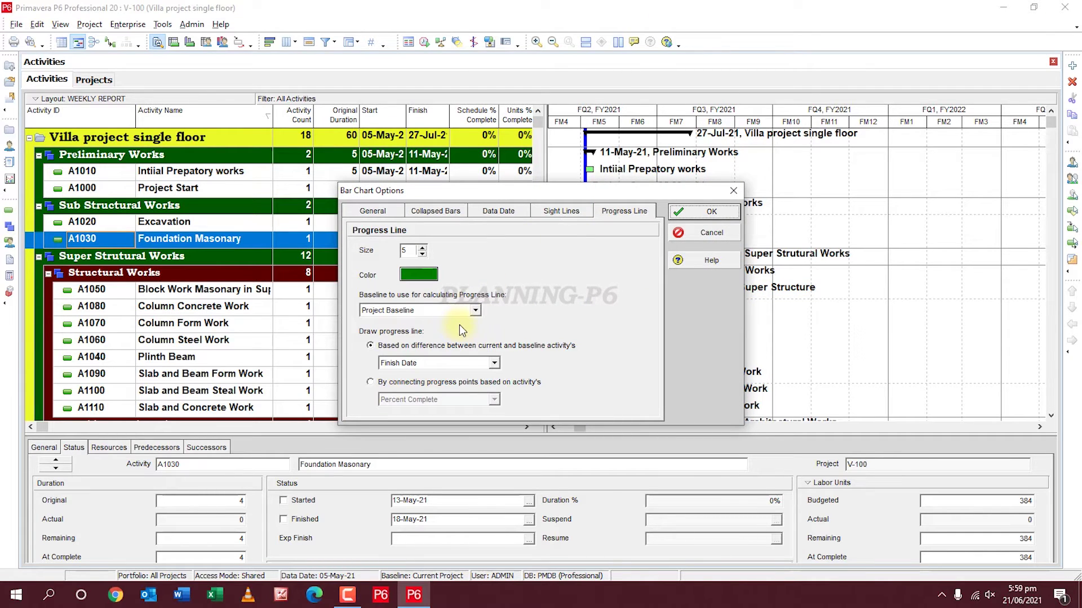
pyautogui.click(440, 213)
pyautogui.click(389, 214)
pyautogui.click(445, 215)
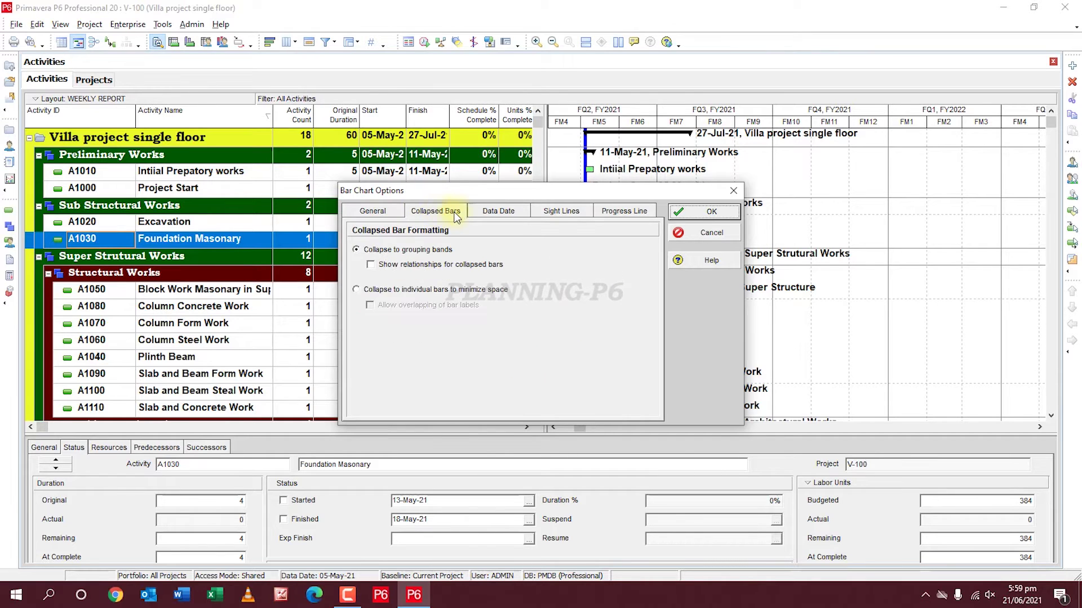
pyautogui.click(489, 214)
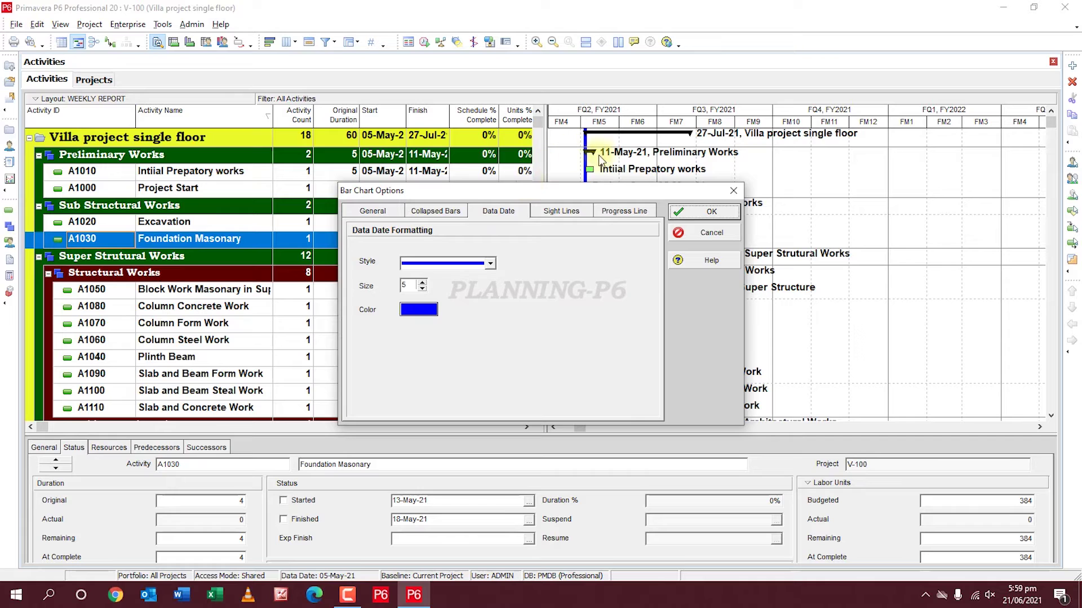
pyautogui.click(558, 212)
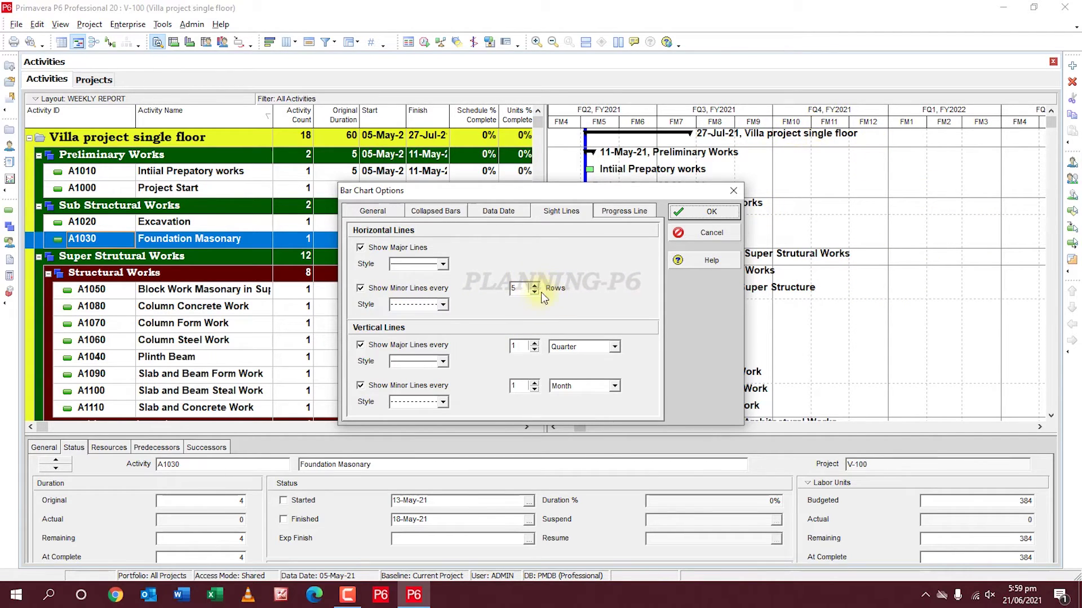
pyautogui.click(693, 218)
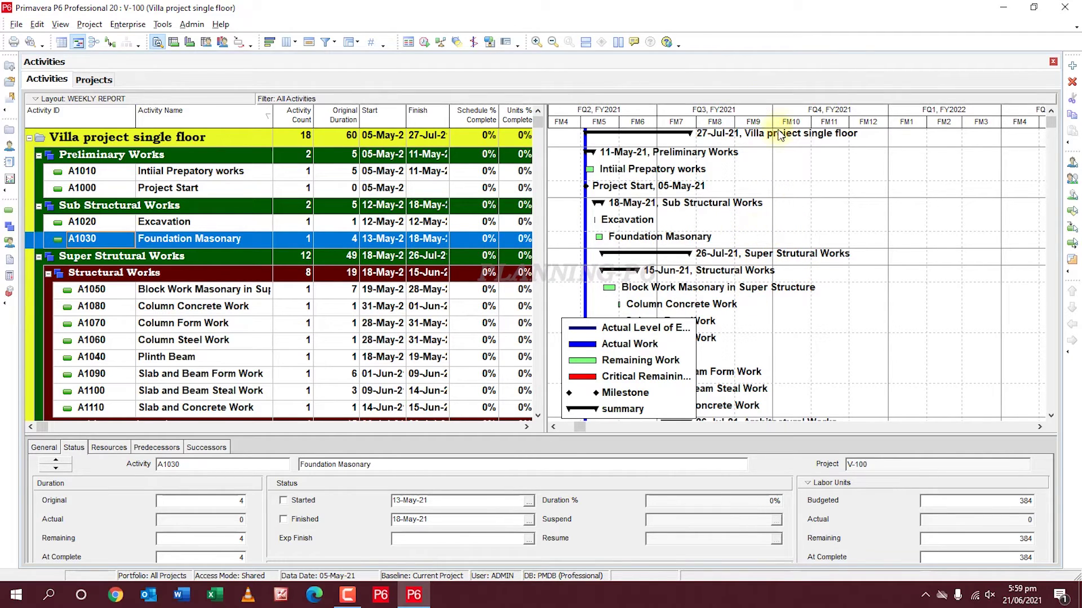
# Reopen the bar chart options, view the progress line settings, and turn off the legend.
pyautogui.rightClick(806, 150)
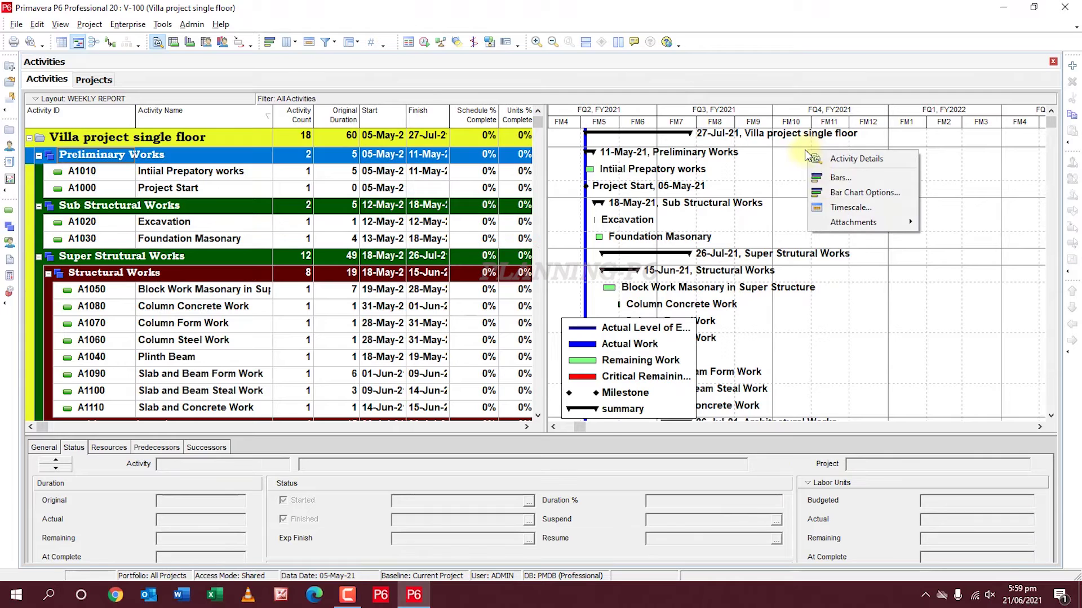
pyautogui.click(844, 201)
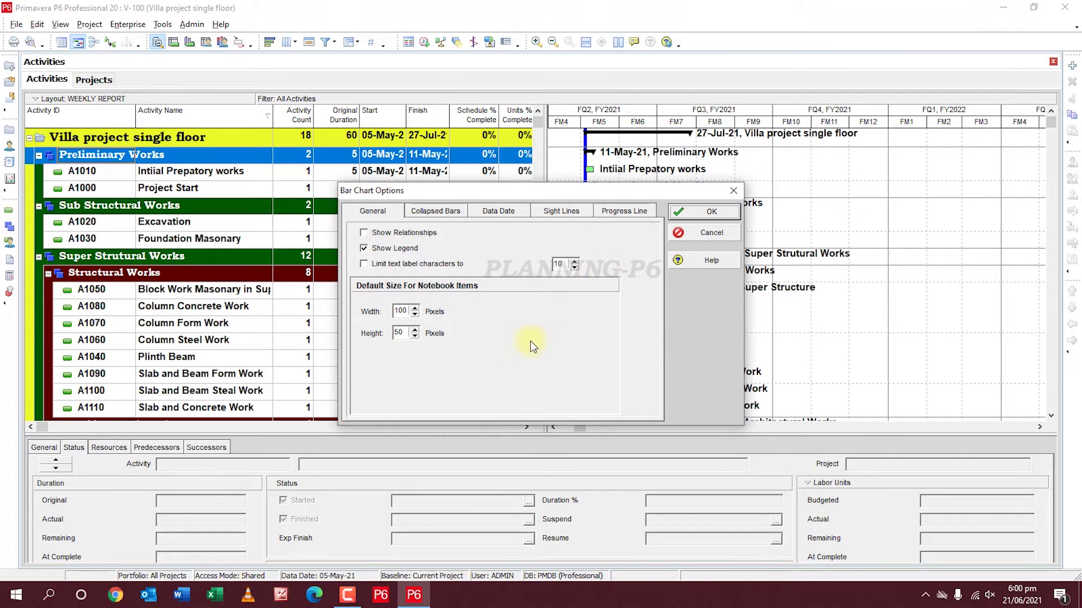
pyautogui.click(625, 211)
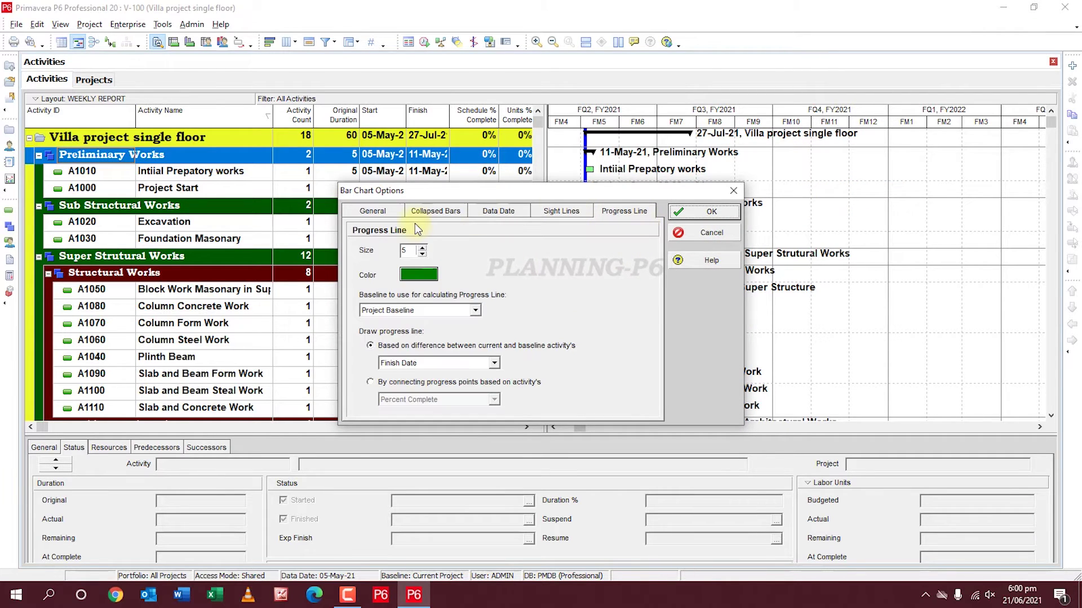
pyautogui.click(388, 213)
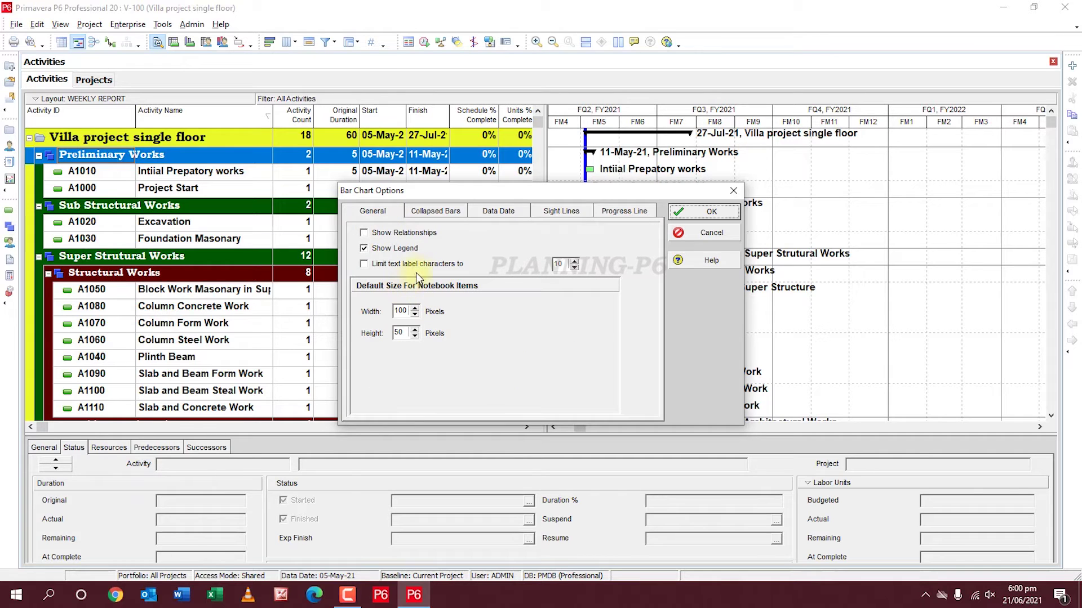
pyautogui.click(398, 249)
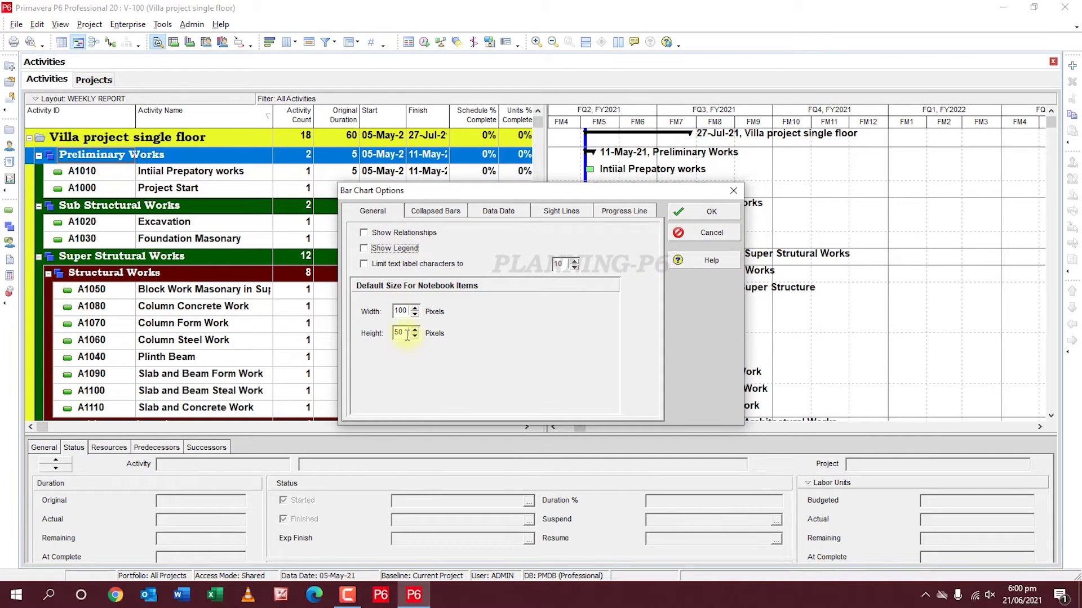
# Turn off the major vertical sight lines in the bar chart options and accept the changes.
pyautogui.click(449, 211)
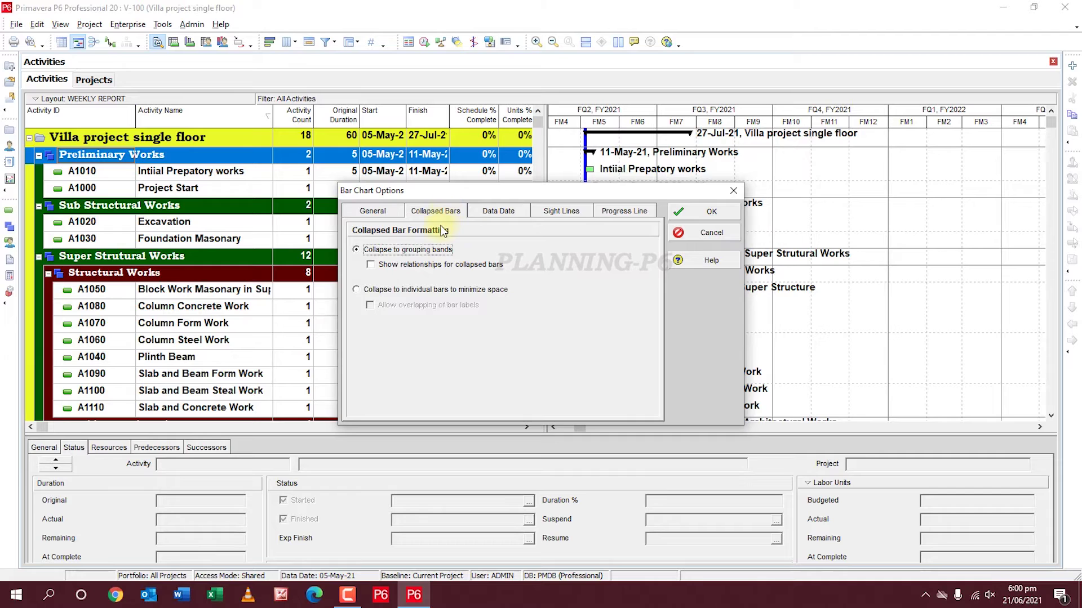
pyautogui.click(560, 210)
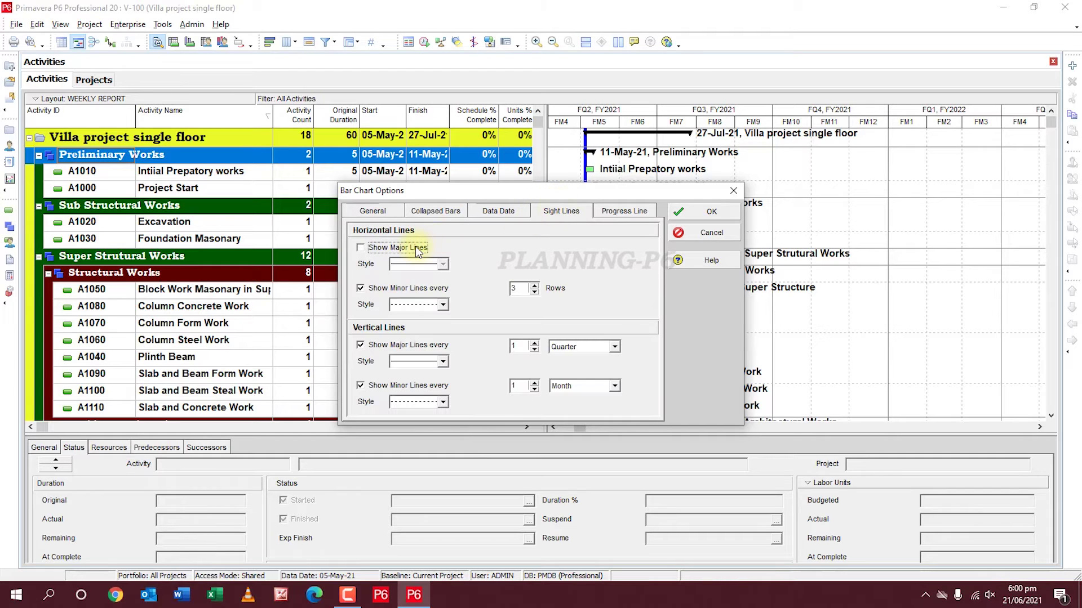
pyautogui.click(374, 345)
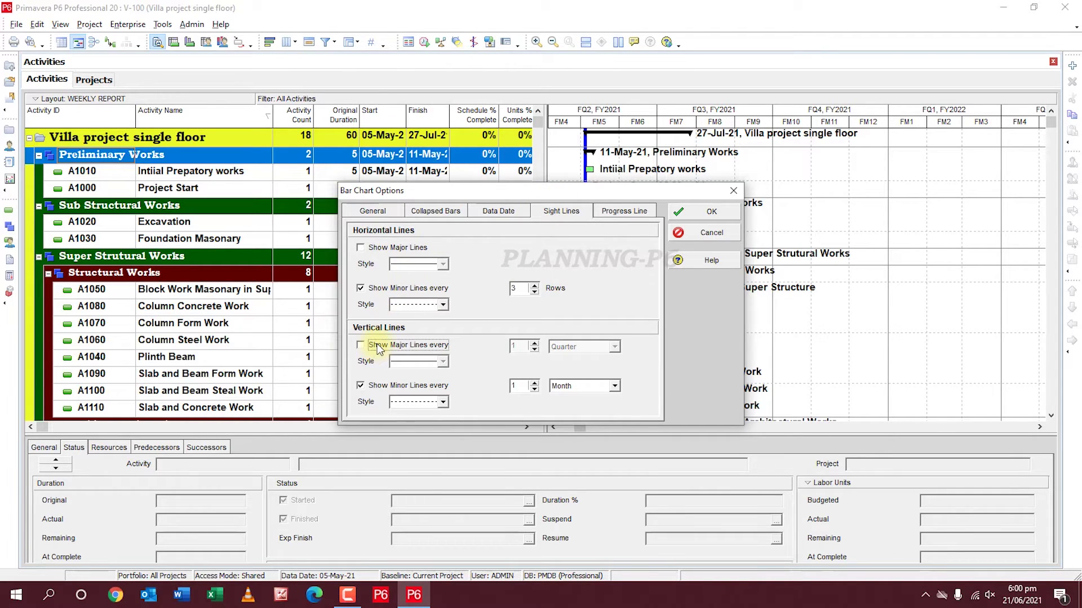
pyautogui.click(713, 219)
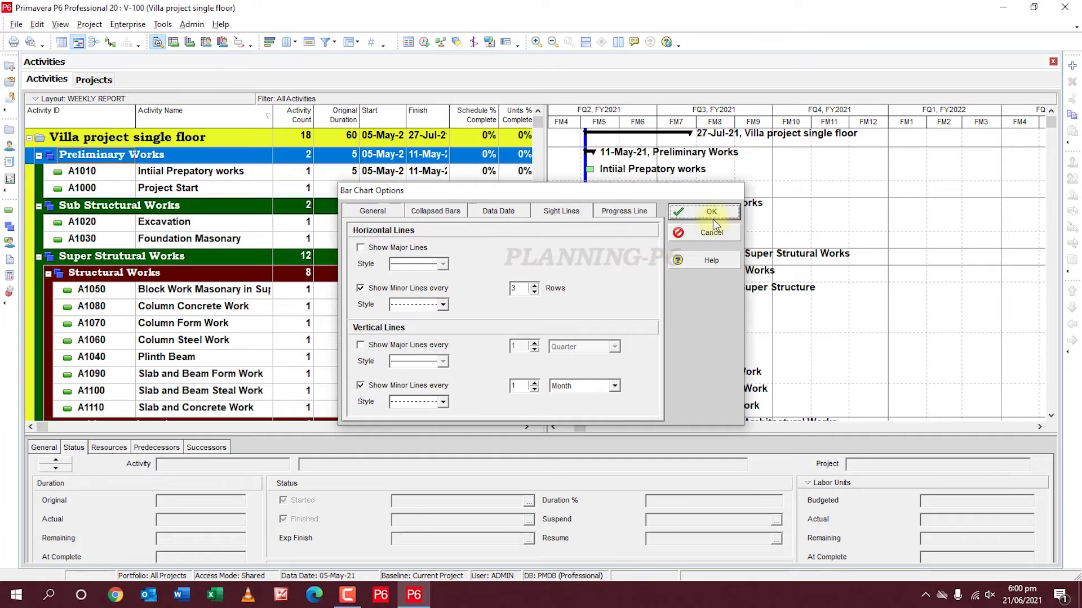
pyautogui.click(664, 242)
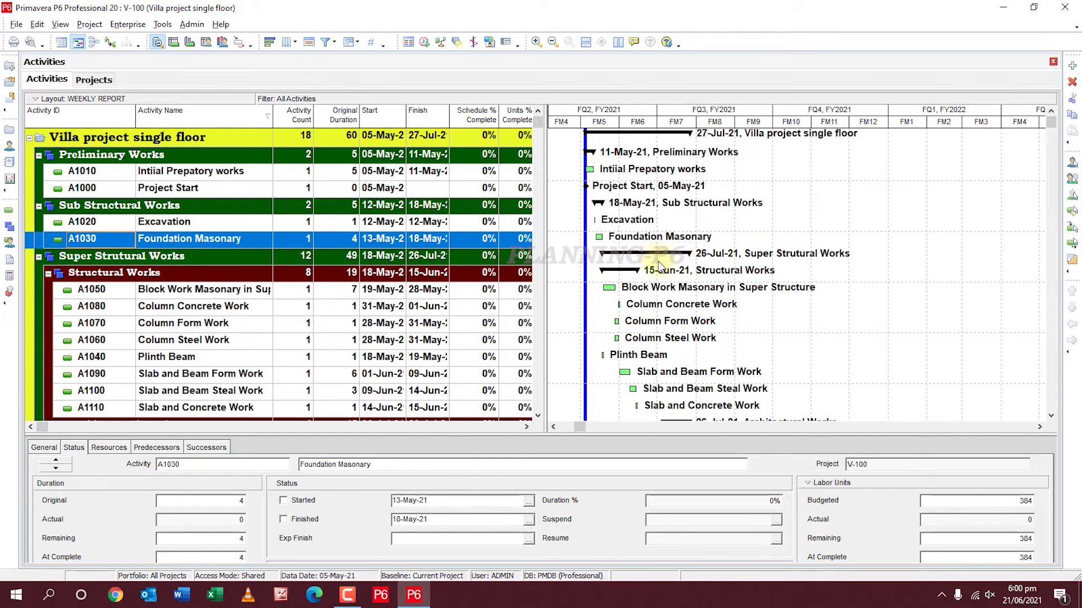
# Open the Gantt chart's timescale settings and view the available timescale start options.
pyautogui.rightClick(710, 220)
pyautogui.click(742, 282)
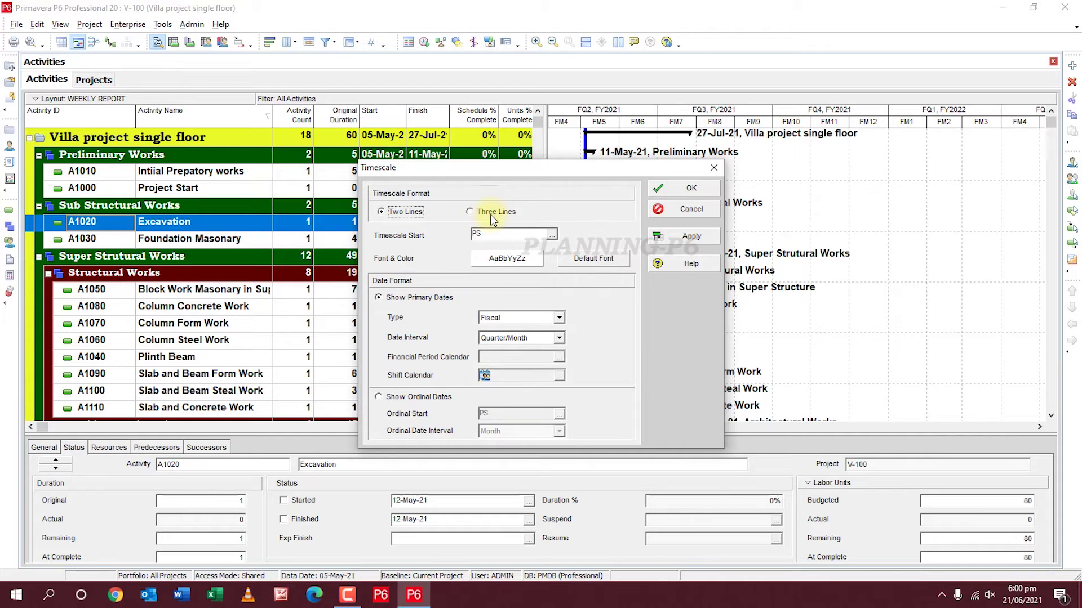
pyautogui.click(552, 234)
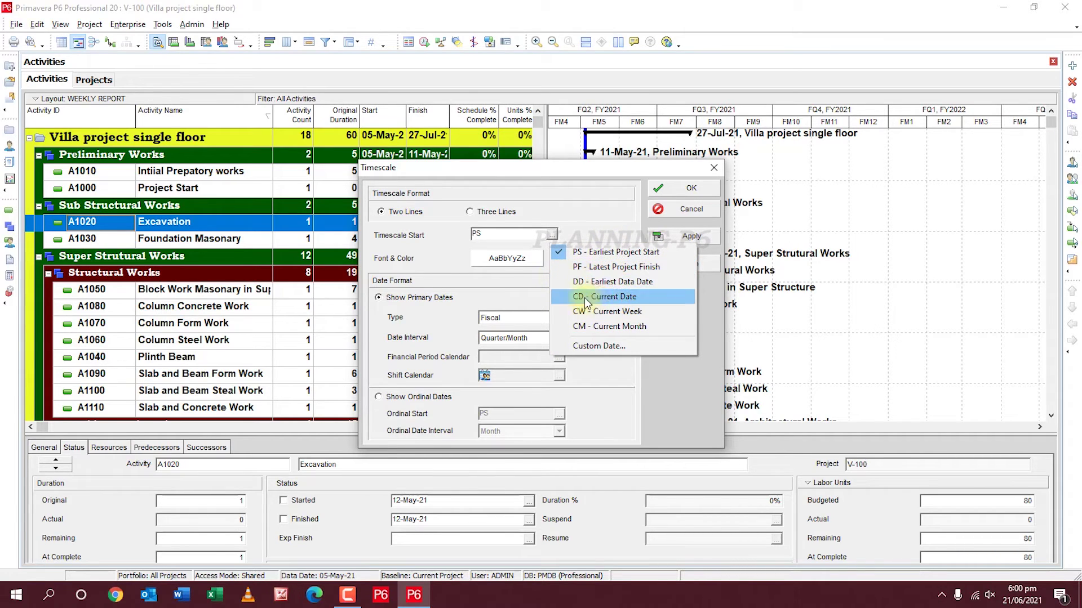
# Set the timescale font to Arial Bold size 8 with a yellow background color and apply it.
pyautogui.click(517, 263)
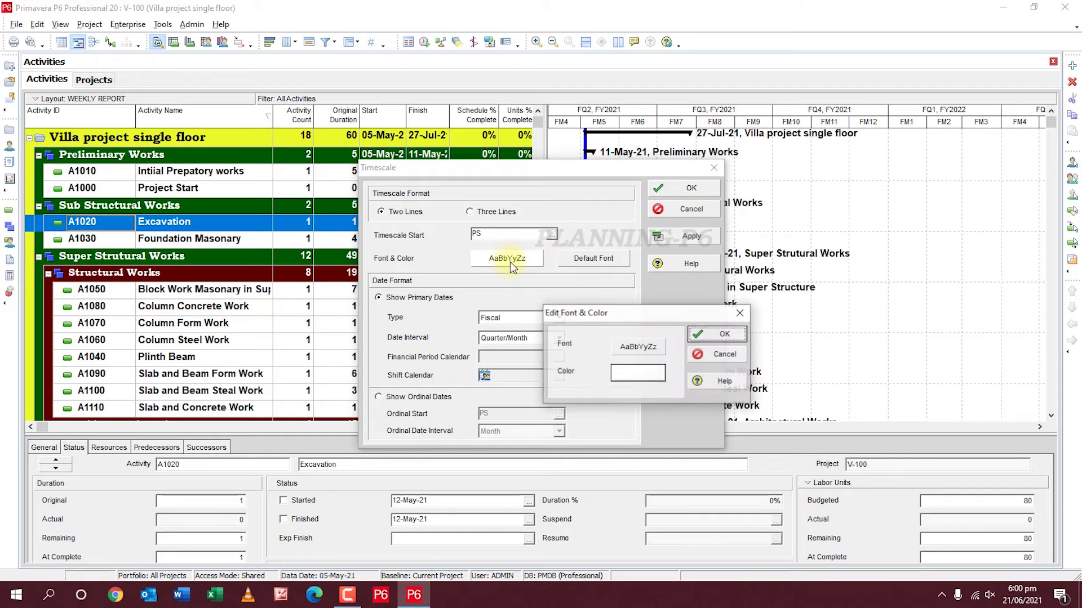
pyautogui.click(621, 346)
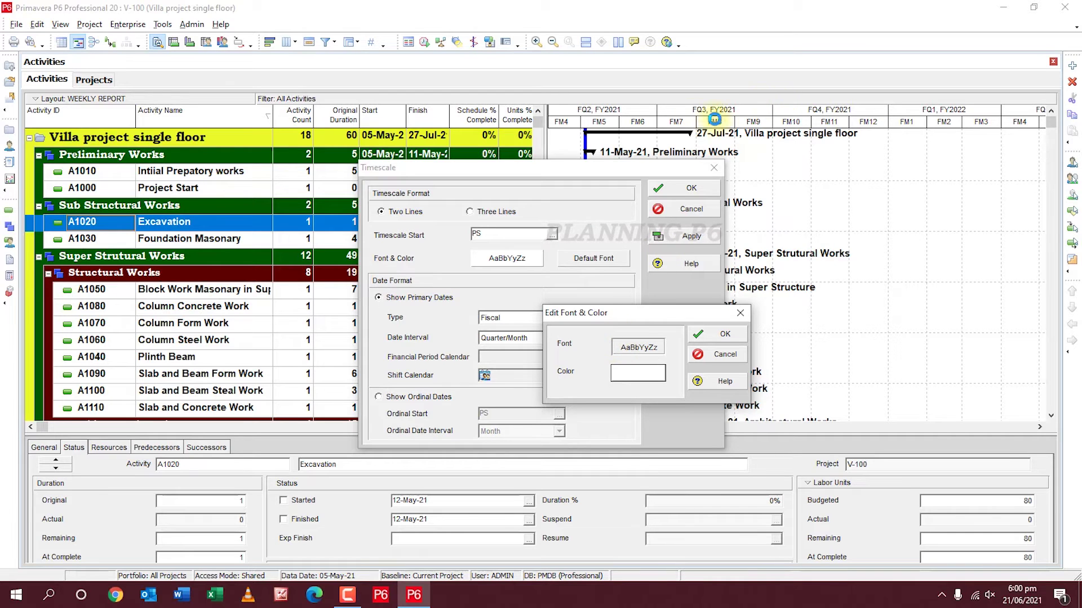
pyautogui.click(527, 206)
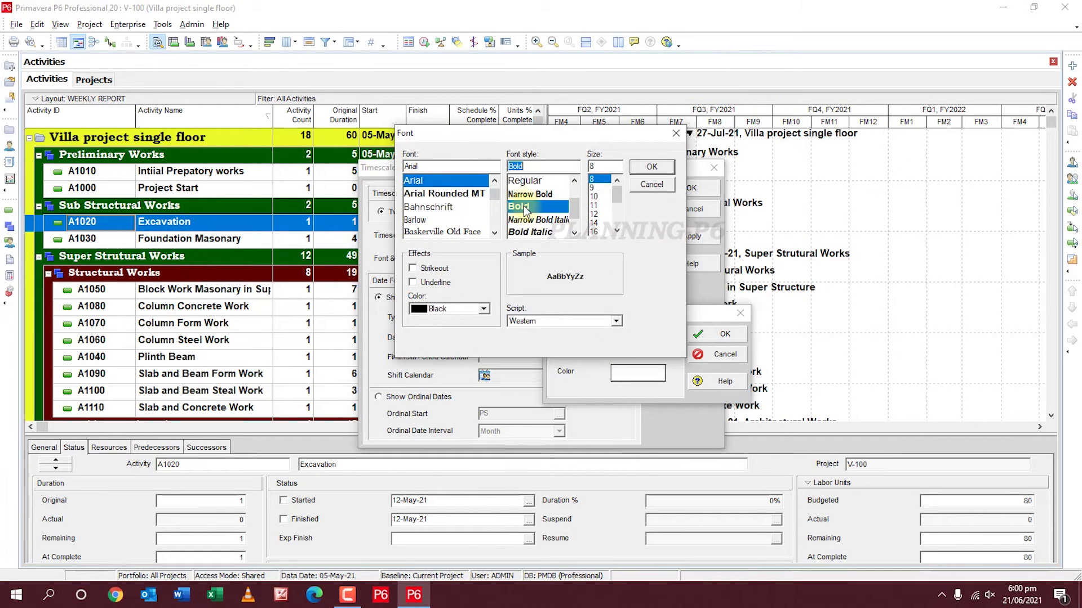
pyautogui.click(652, 166)
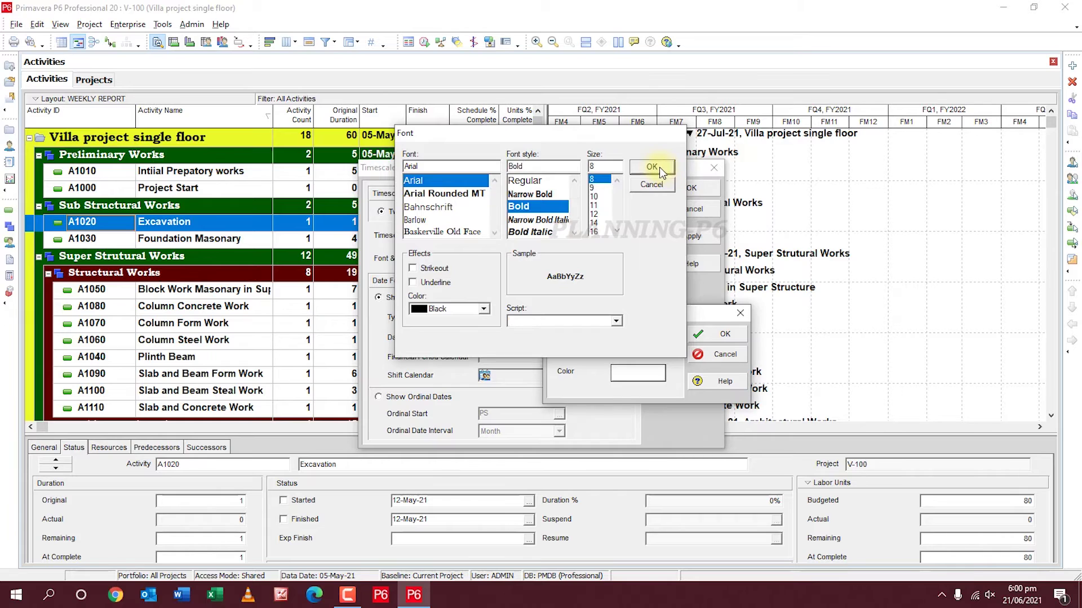
pyautogui.click(645, 373)
pyautogui.click(495, 184)
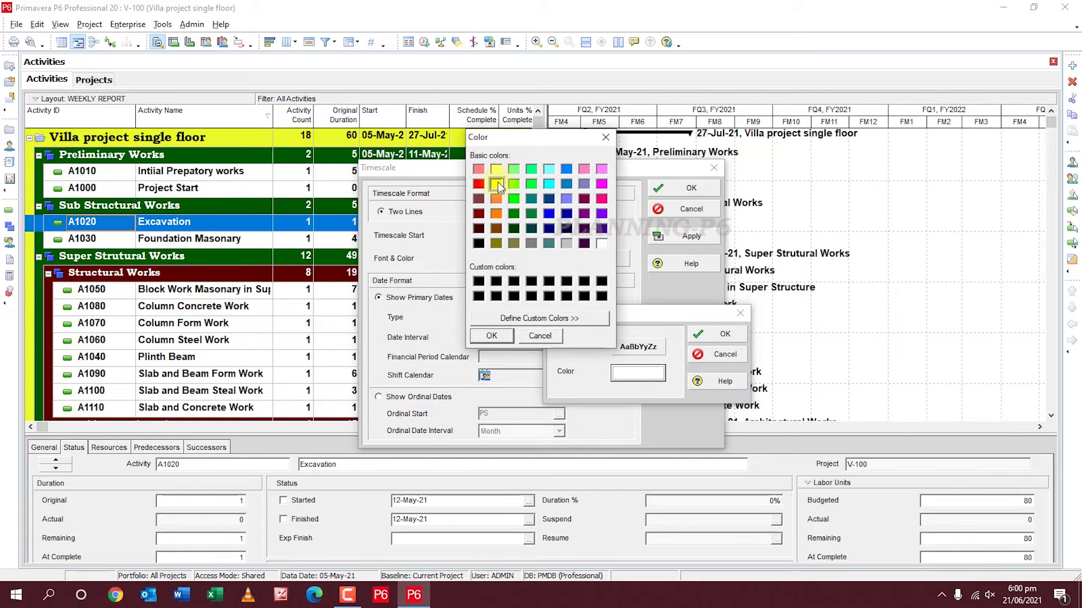
pyautogui.click(492, 335)
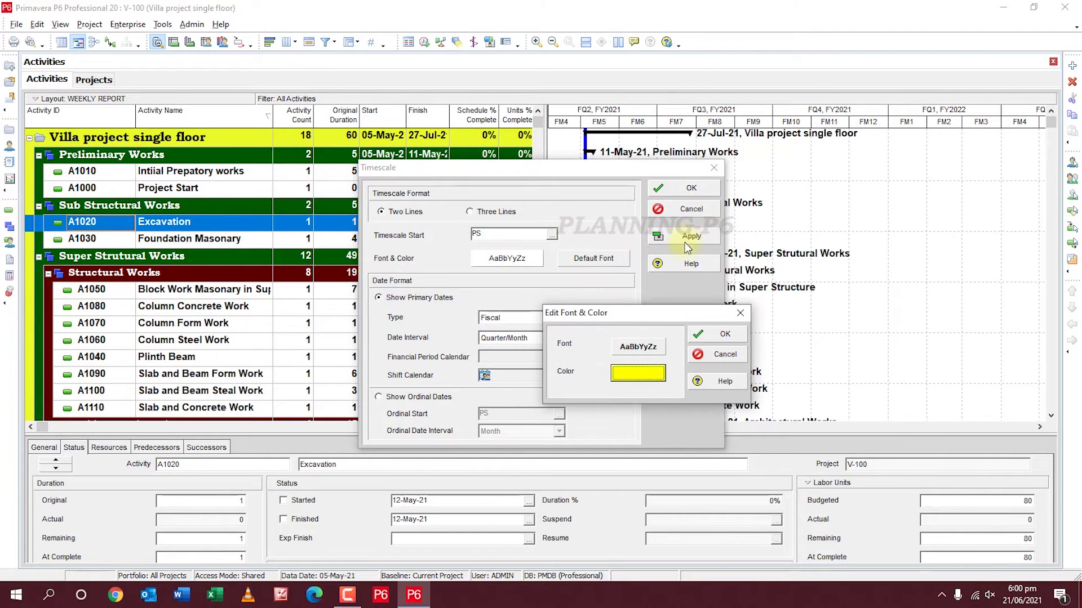
pyautogui.click(717, 336)
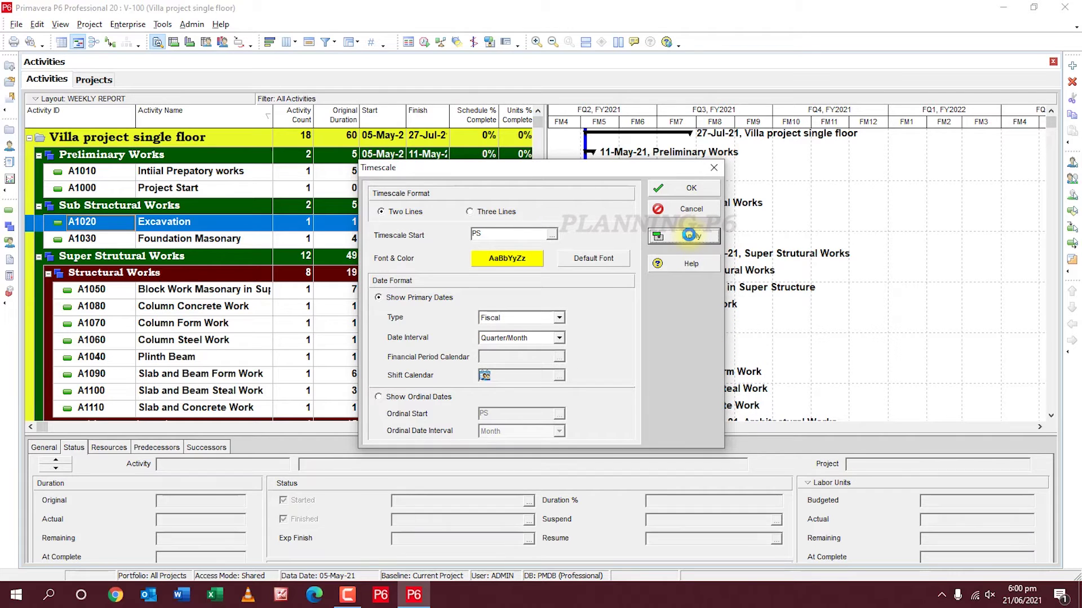
pyautogui.click(689, 234)
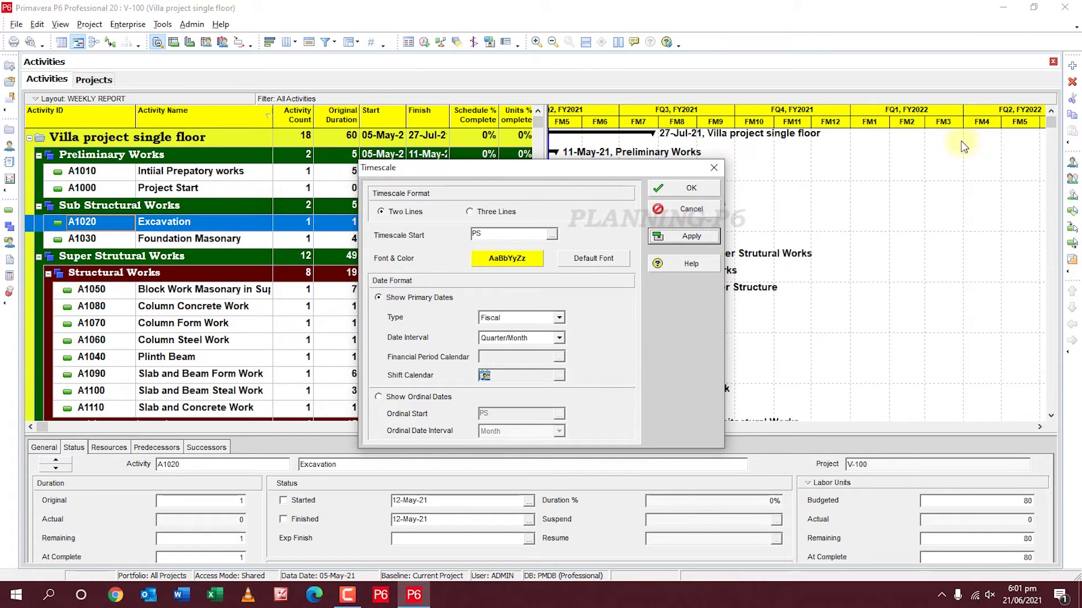
# Reset the timescale to its default font and apply the three-line timescale format.
pyautogui.click(589, 259)
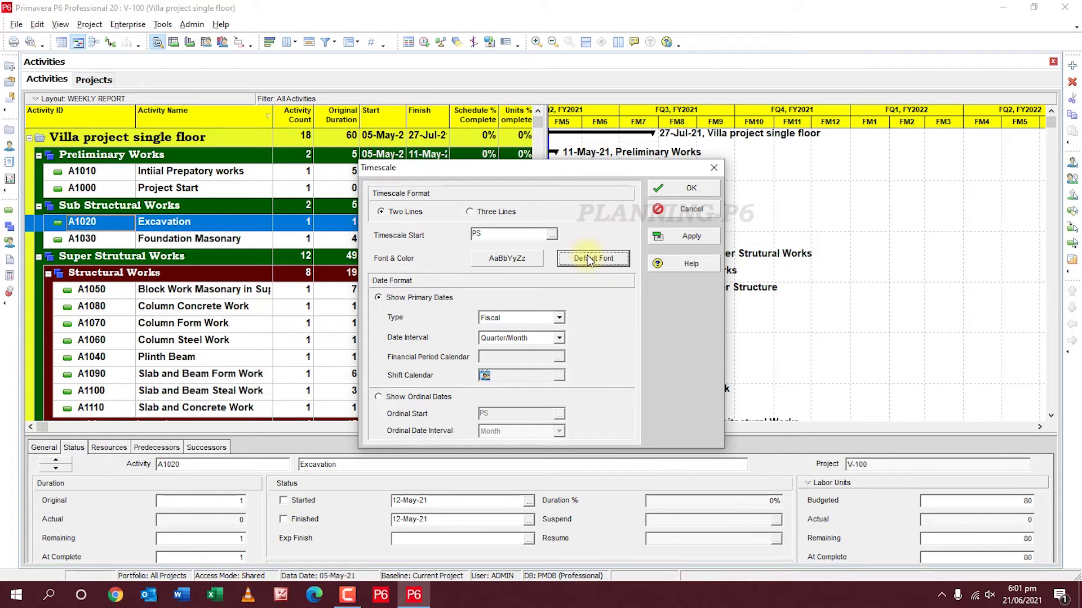
pyautogui.click(660, 234)
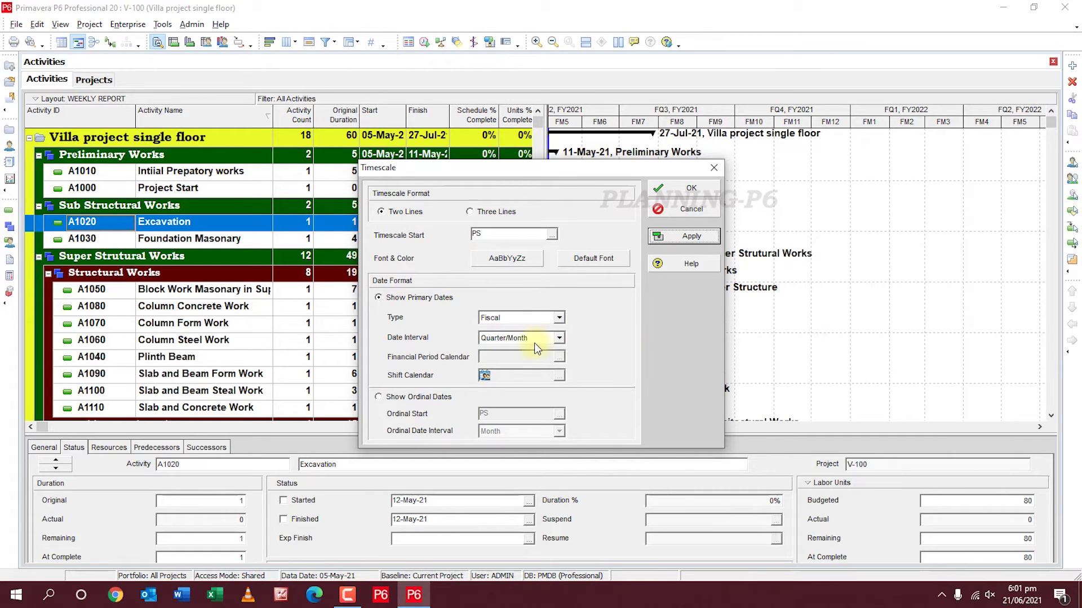
pyautogui.click(492, 213)
pyautogui.click(689, 236)
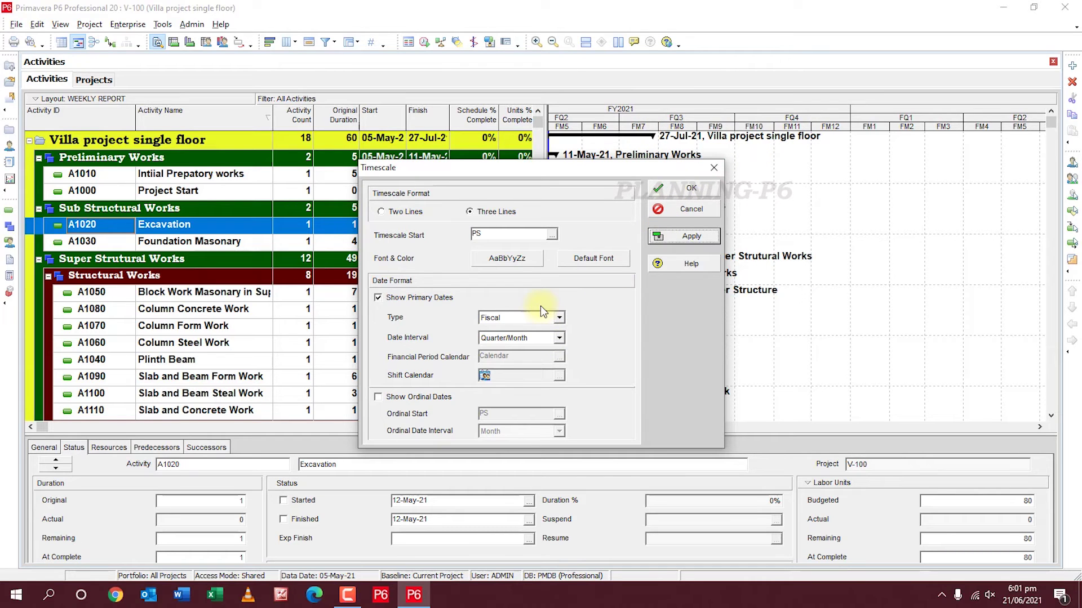
# Apply the Quarter/Month date interval to the timescale, try Week/Day 2 as well, and view the remaining interval options.
pyautogui.click(559, 338)
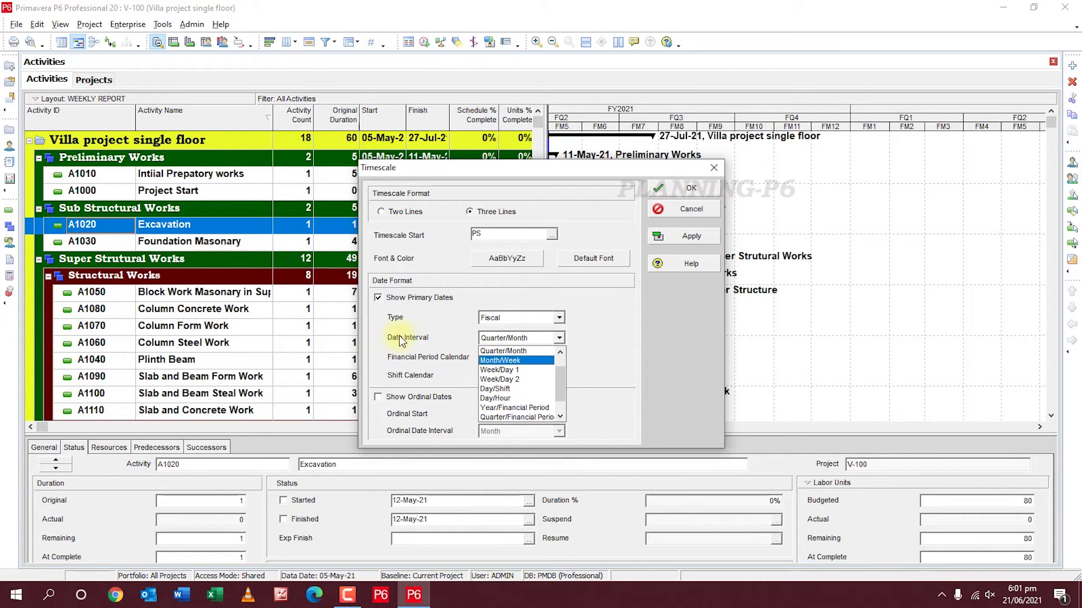
pyautogui.click(504, 350)
pyautogui.click(683, 239)
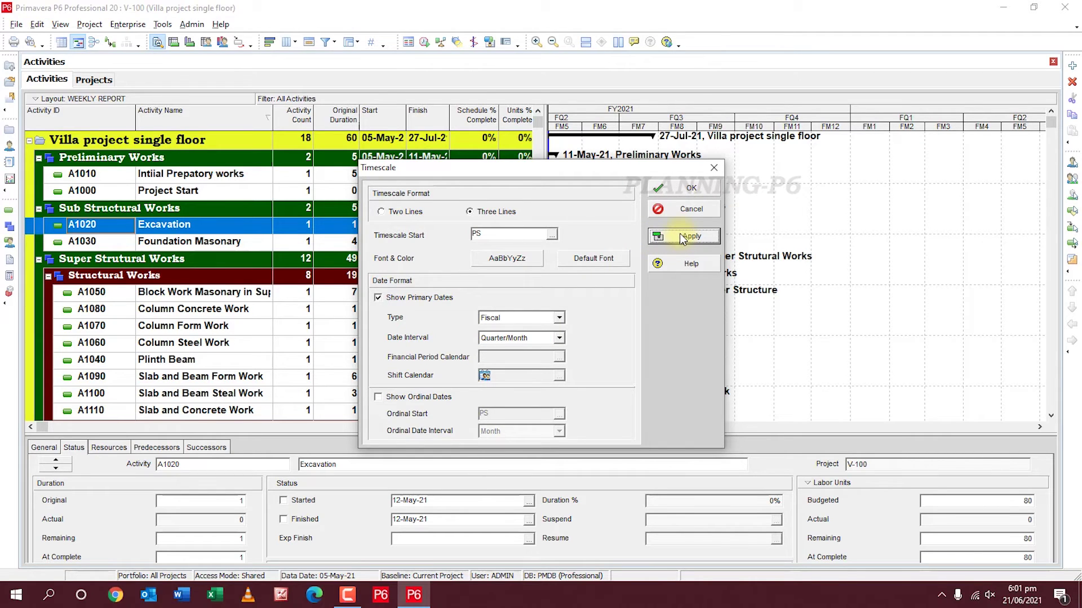
pyautogui.click(556, 338)
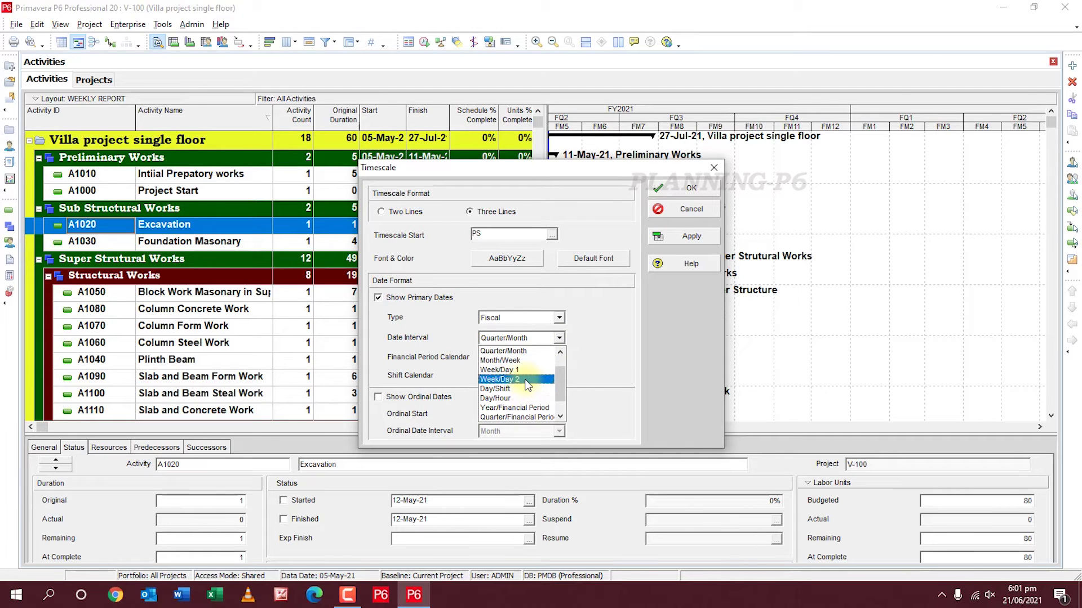
pyautogui.click(500, 380)
pyautogui.click(680, 245)
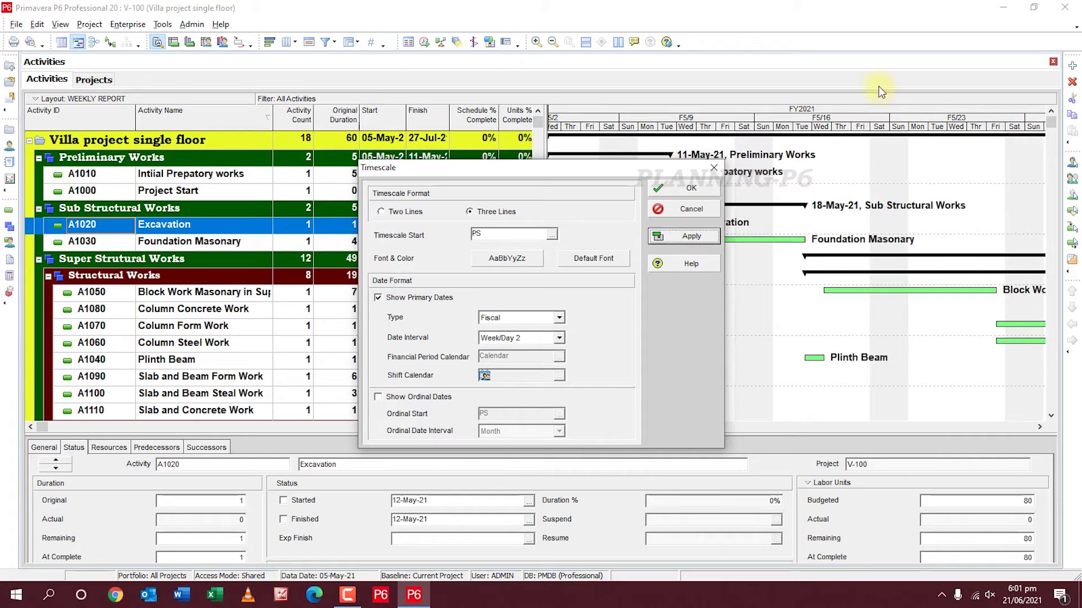
pyautogui.click(558, 339)
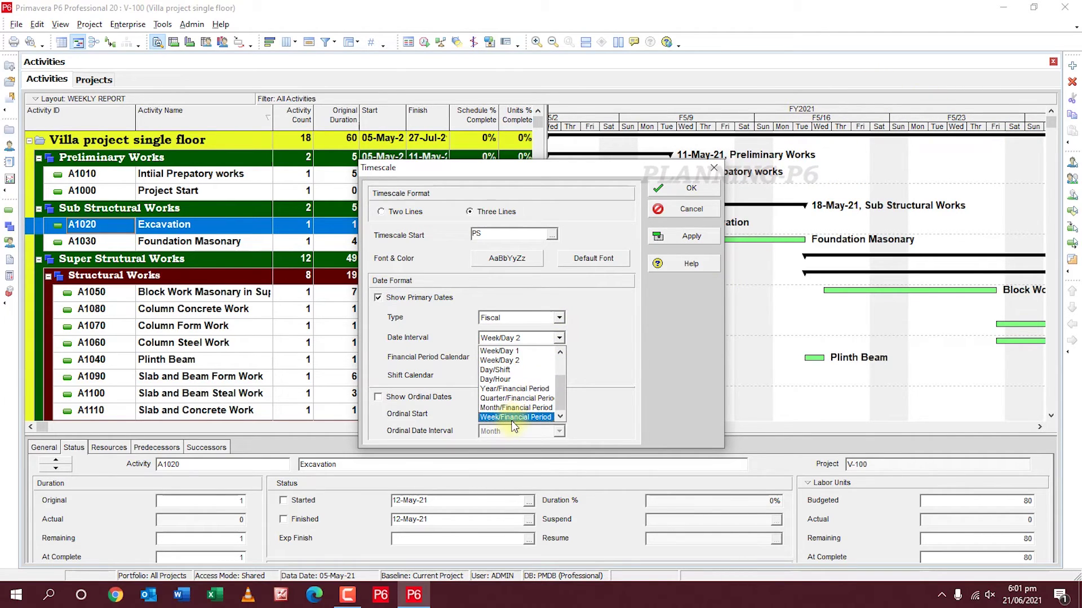
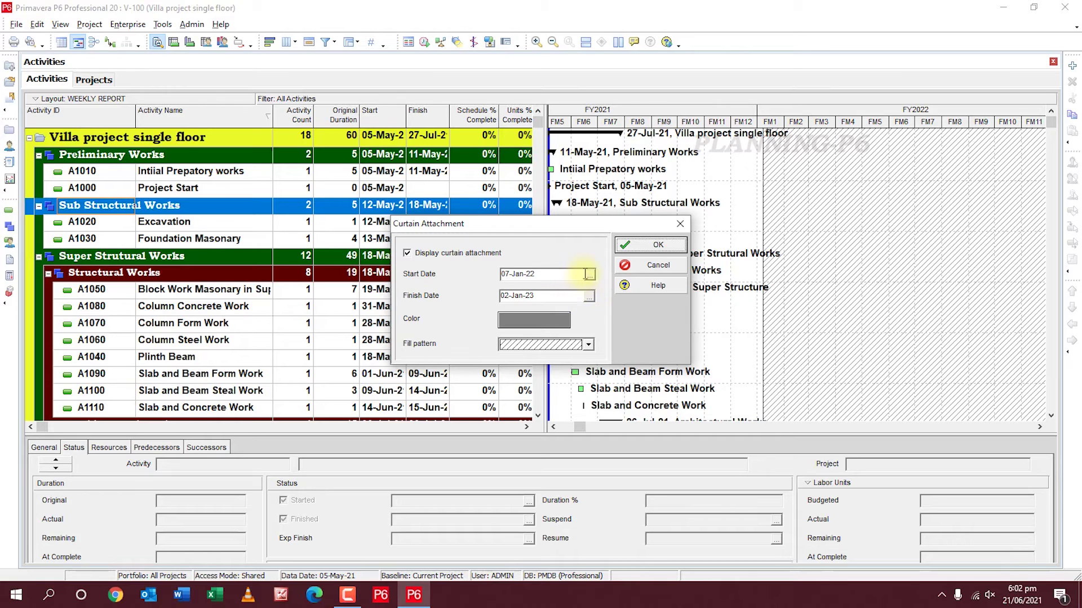
# Set the curtain attachment's start date to 08-Jan-22 and its finish date to 10-Jan-23.
pyautogui.click(588, 275)
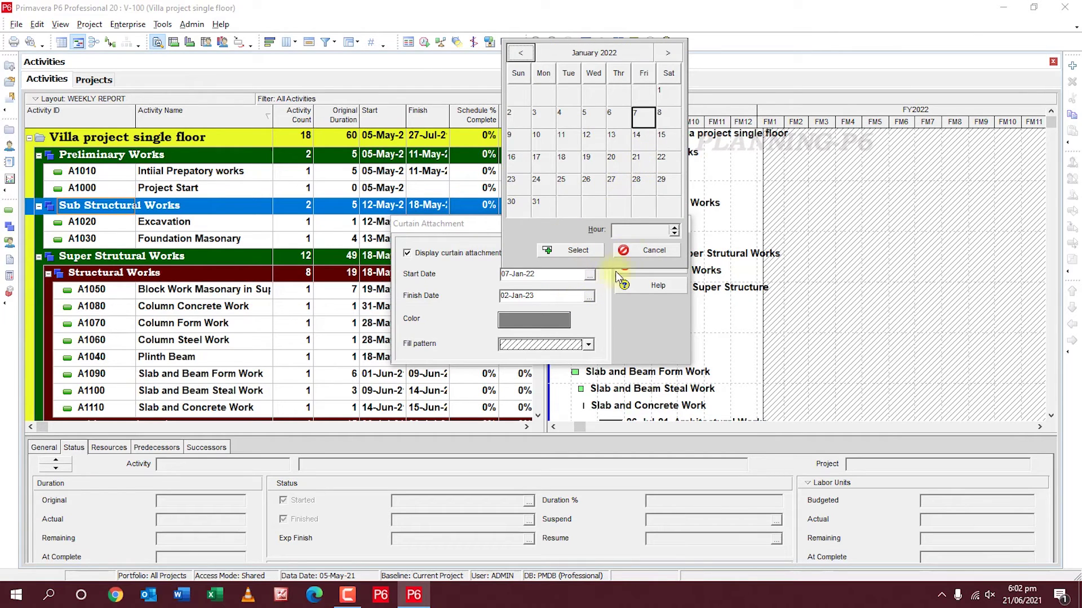
pyautogui.click(664, 122)
pyautogui.click(575, 250)
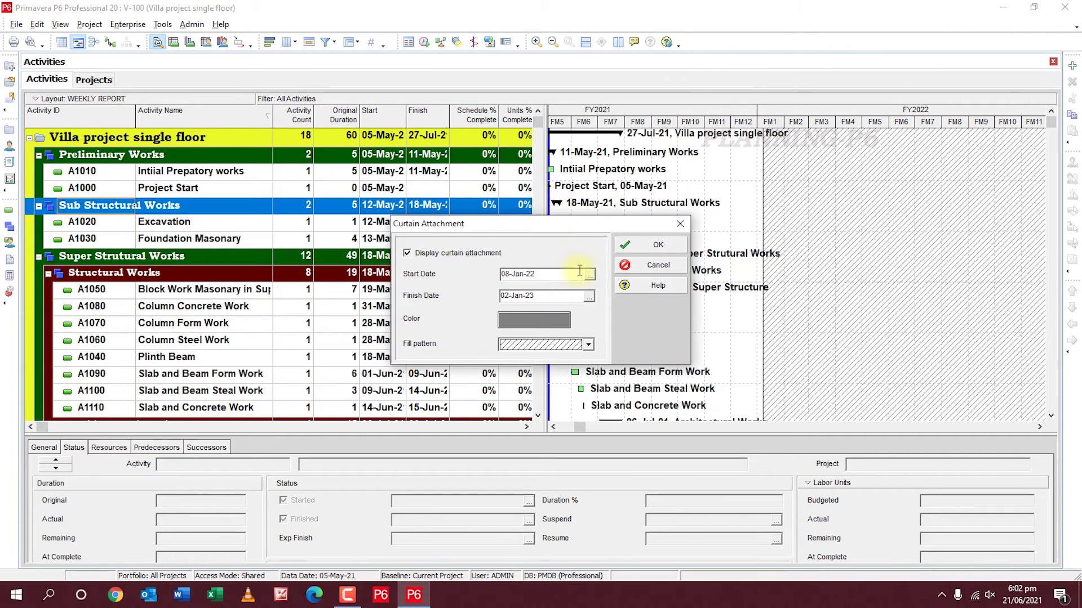
pyautogui.click(589, 297)
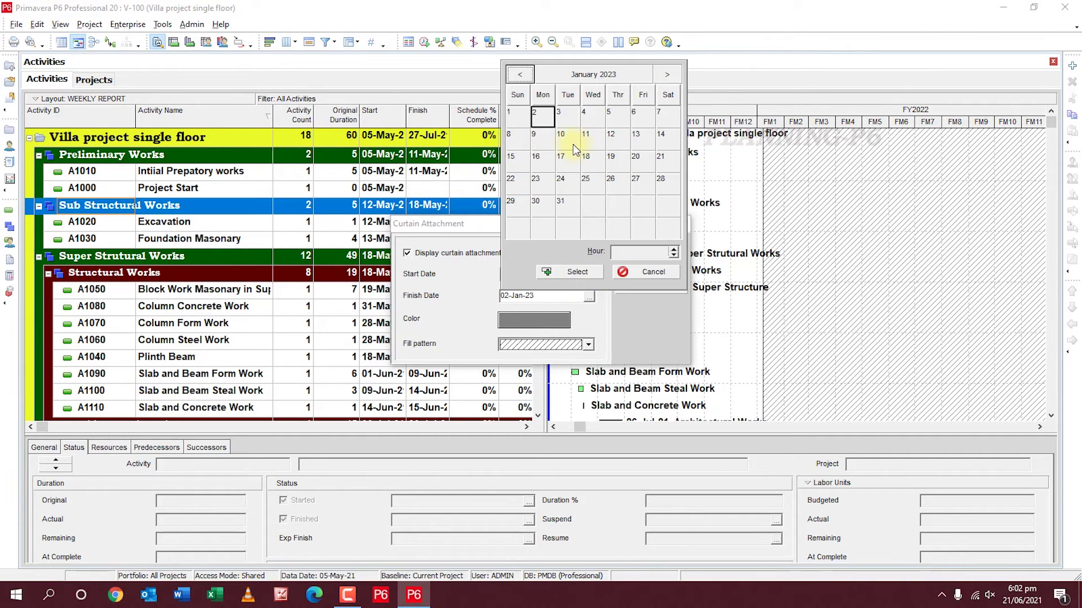
pyautogui.click(584, 275)
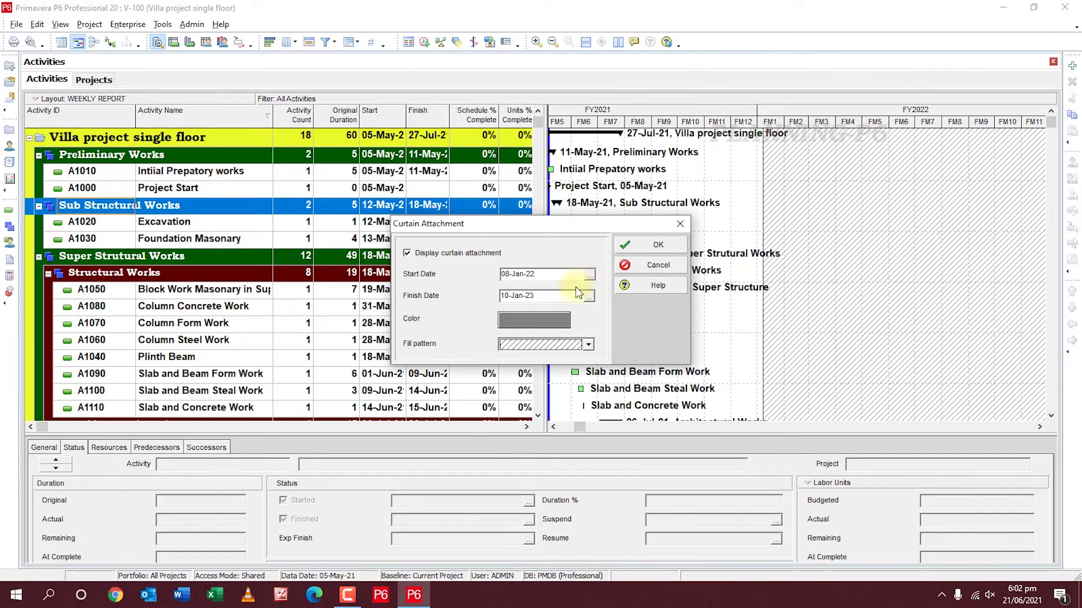
# Change the curtain attachment's finish date to 10-Jan-22.
pyautogui.click(588, 297)
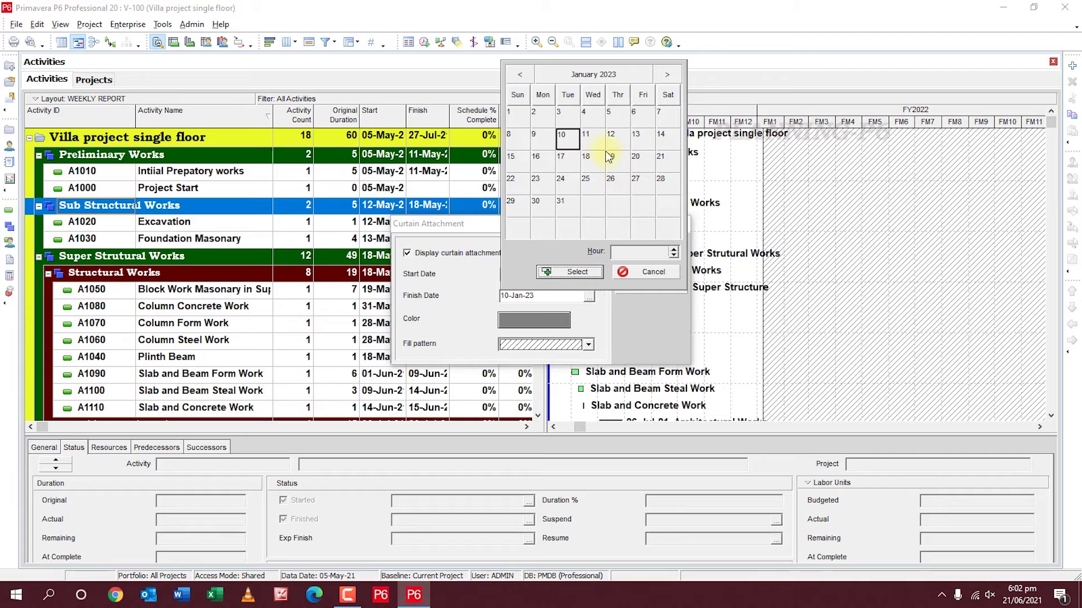
pyautogui.click(520, 75)
pyautogui.click(520, 75)
pyautogui.click(520, 75)
pyautogui.click(520, 75)
pyautogui.click(520, 75)
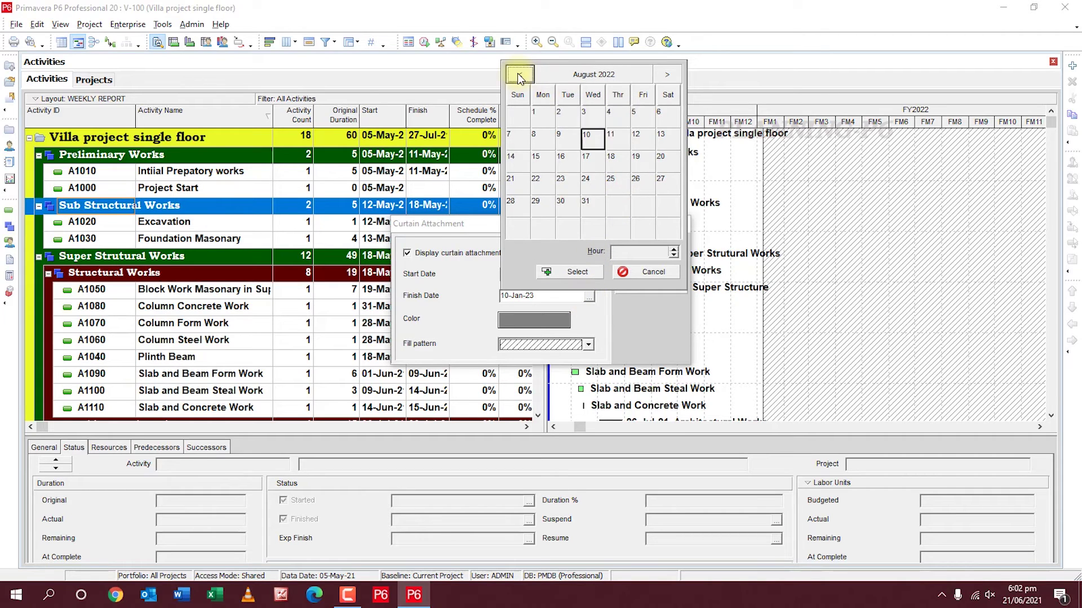
pyautogui.click(520, 75)
pyautogui.click(519, 75)
pyautogui.click(519, 75)
pyautogui.click(520, 75)
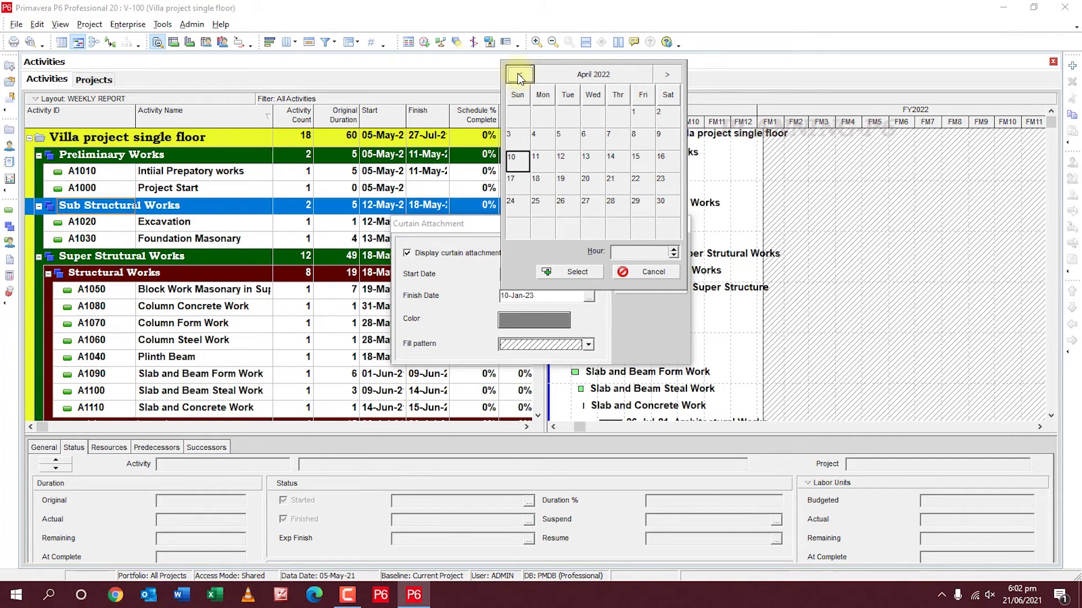
pyautogui.click(520, 75)
pyautogui.click(519, 75)
pyautogui.click(519, 75)
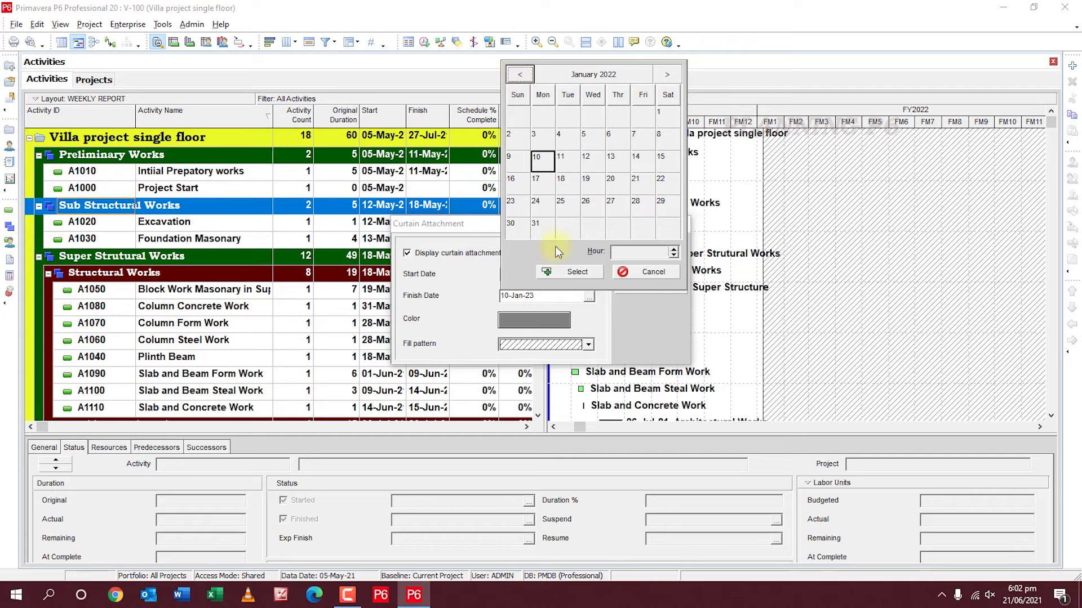
pyautogui.click(577, 271)
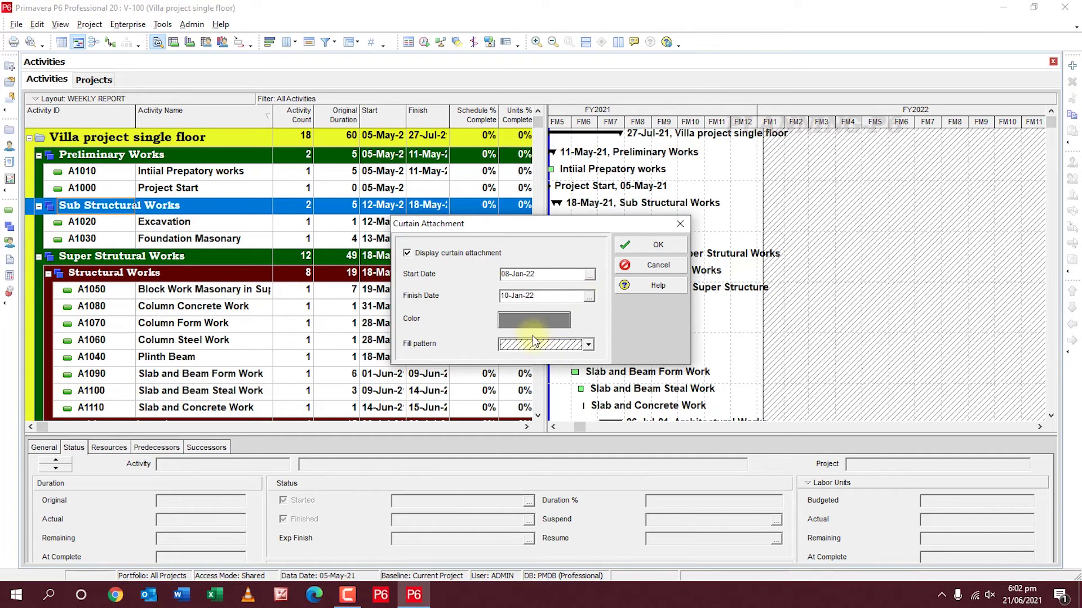
# Set the curtain attachment's color to green with a diagonal crosshatch fill pattern and apply it to the Gantt chart.
pyautogui.click(530, 318)
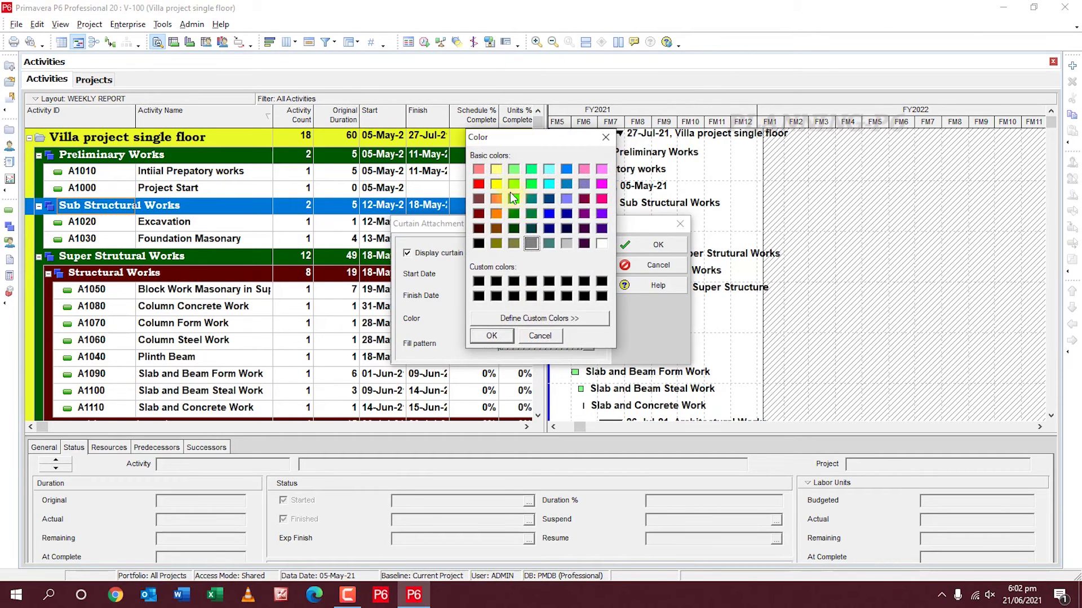
pyautogui.click(531, 214)
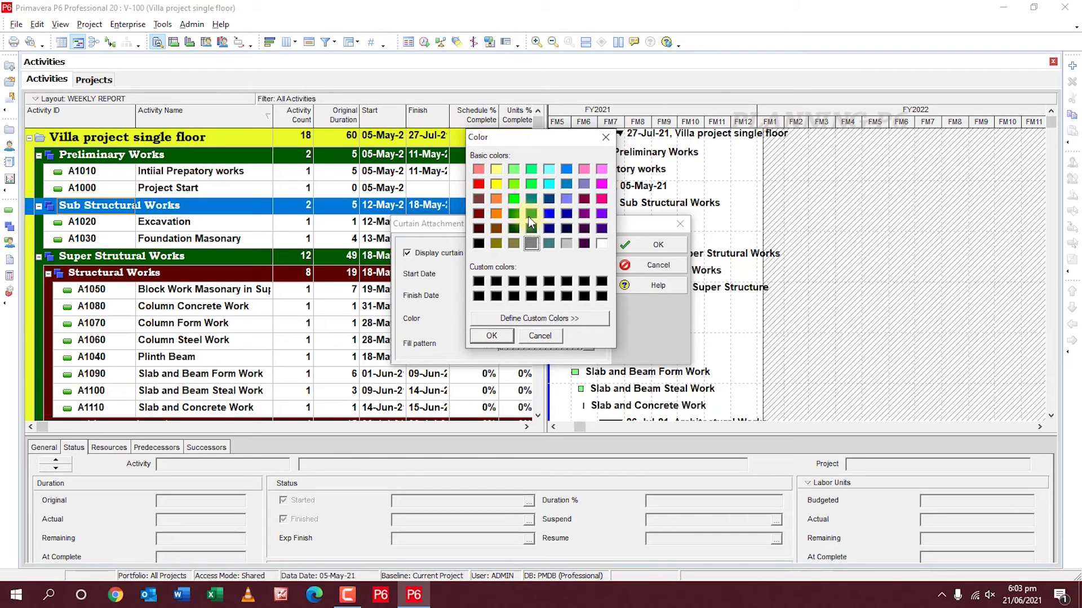
pyautogui.click(489, 337)
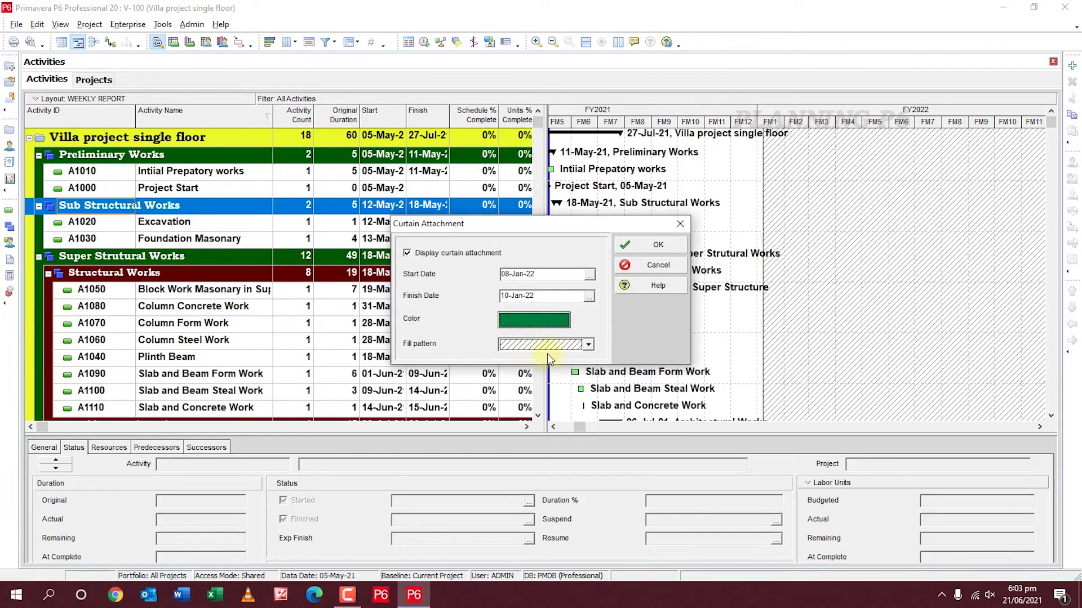
pyautogui.click(587, 342)
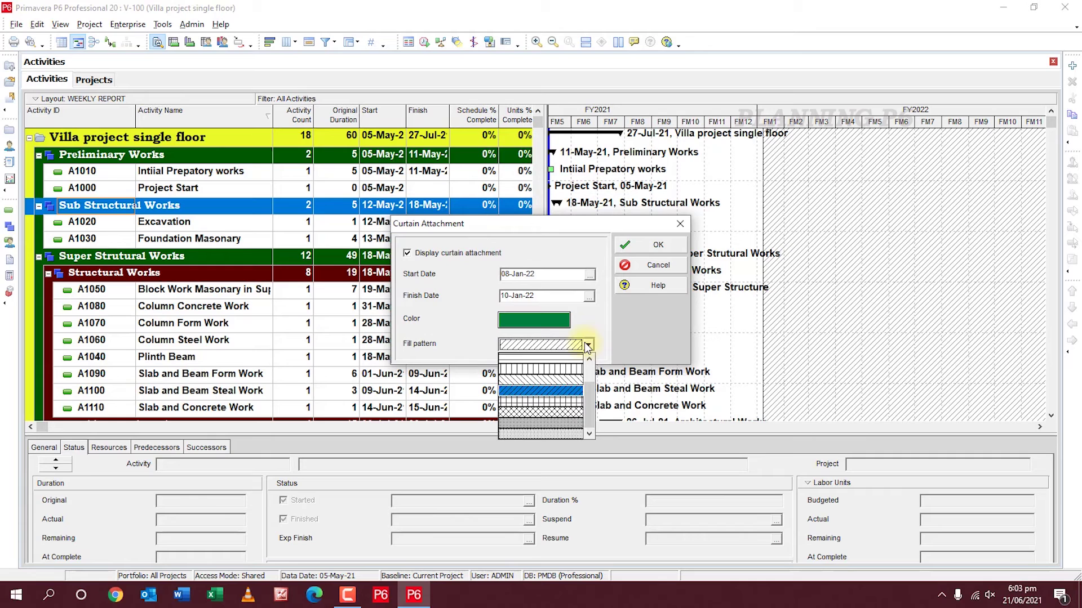
pyautogui.click(540, 420)
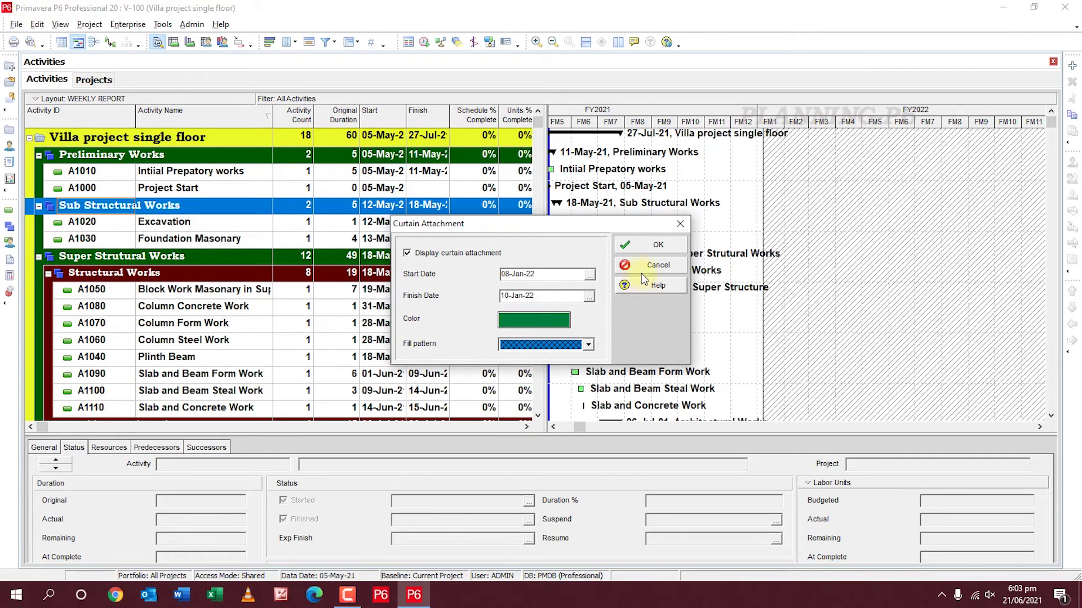
pyautogui.click(653, 244)
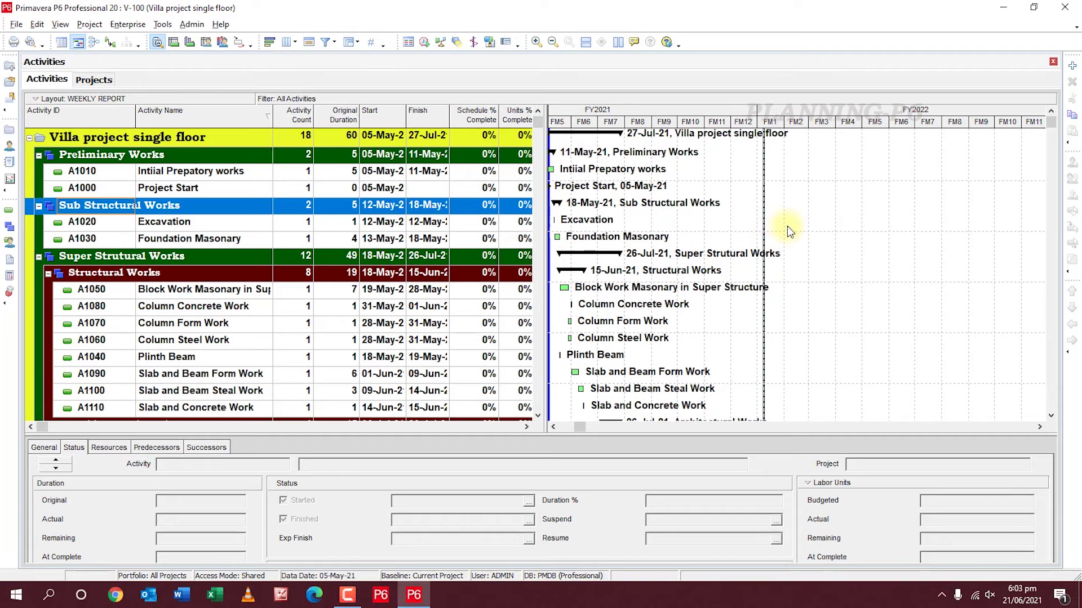
# Stretch, move and resize the green curtain on the Gantt chart so it spans about late FM12 of FY2021 to the end of FM3 of FY2022.
pyautogui.moveTo(760, 223)
pyautogui.mouseDown()
pyautogui.moveTo(824, 217)
pyautogui.moveTo(791, 226)
pyautogui.mouseUp()
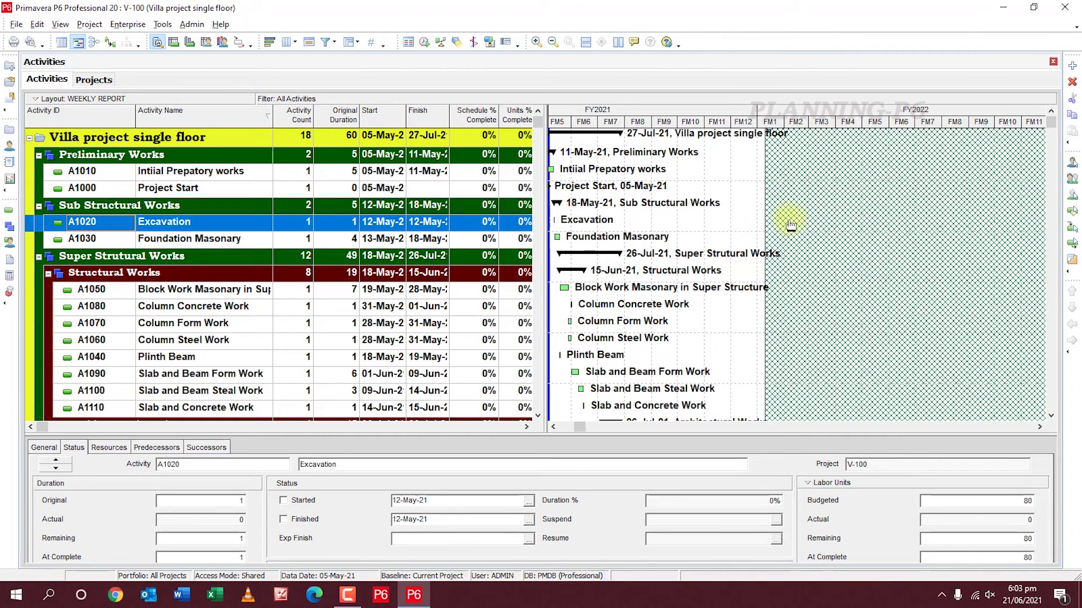
pyautogui.moveTo(858, 257); pyautogui.dragTo(797, 241)
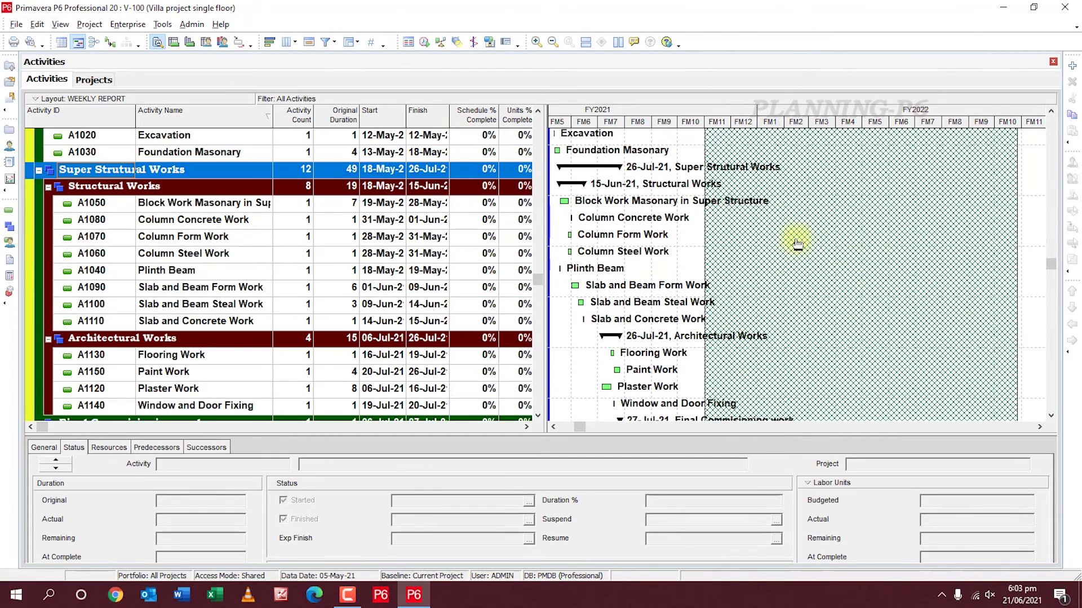
pyautogui.moveTo(1014, 236); pyautogui.dragTo(837, 218)
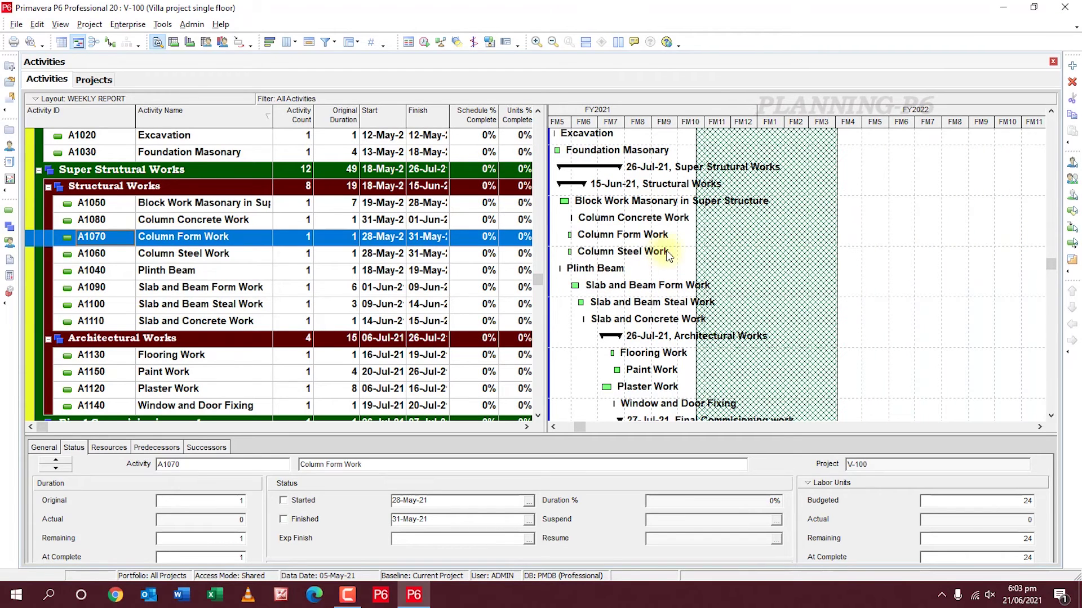
pyautogui.moveTo(696, 237); pyautogui.dragTo(749, 234)
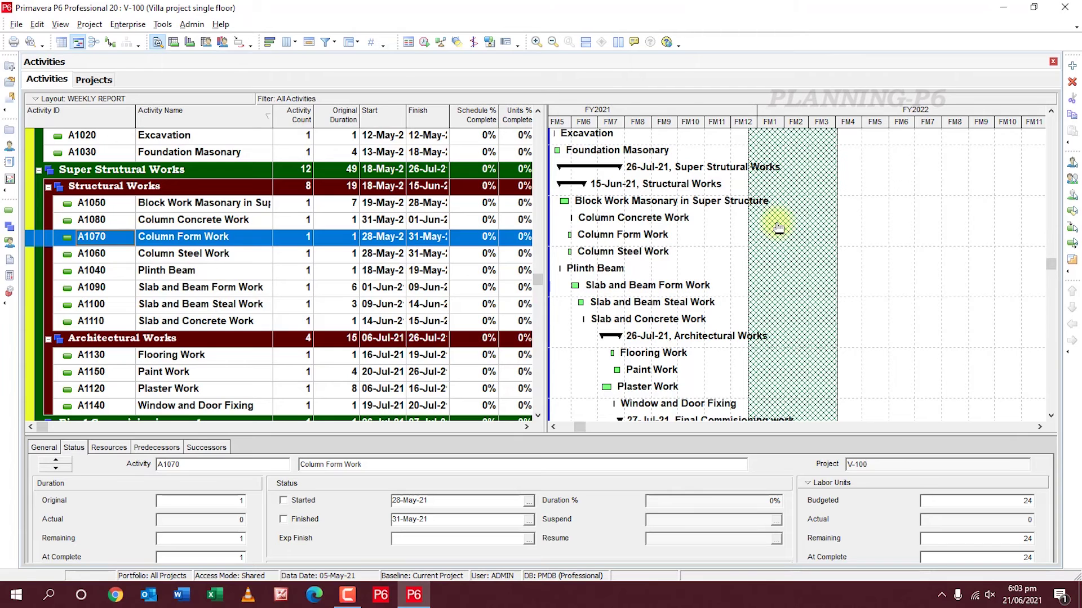
# Hide all curtain attachments on the Gantt chart.
pyautogui.rightClick(816, 231)
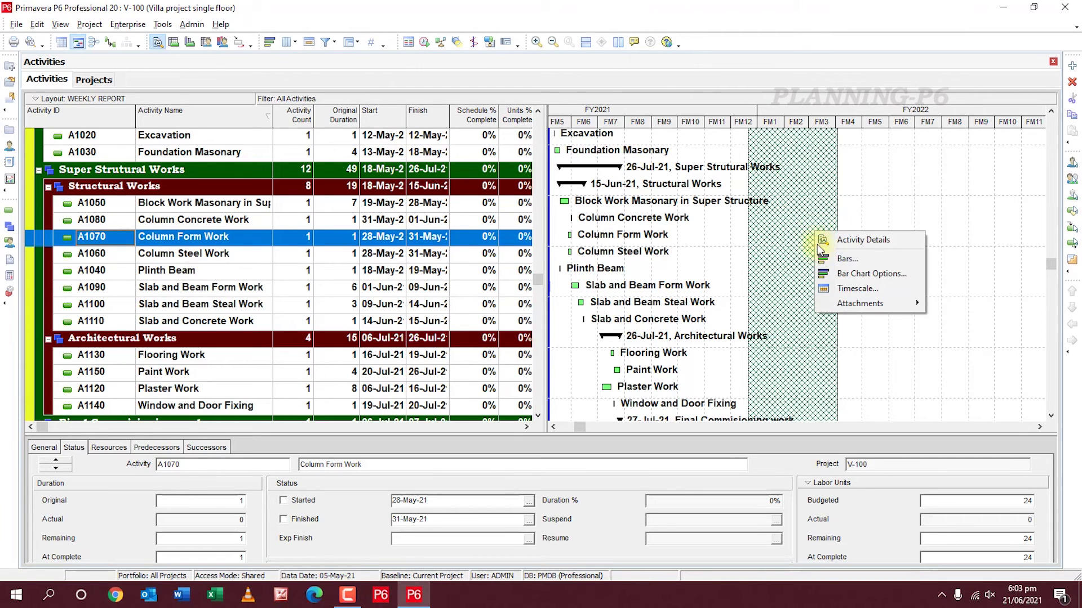
pyautogui.moveTo(851, 305)
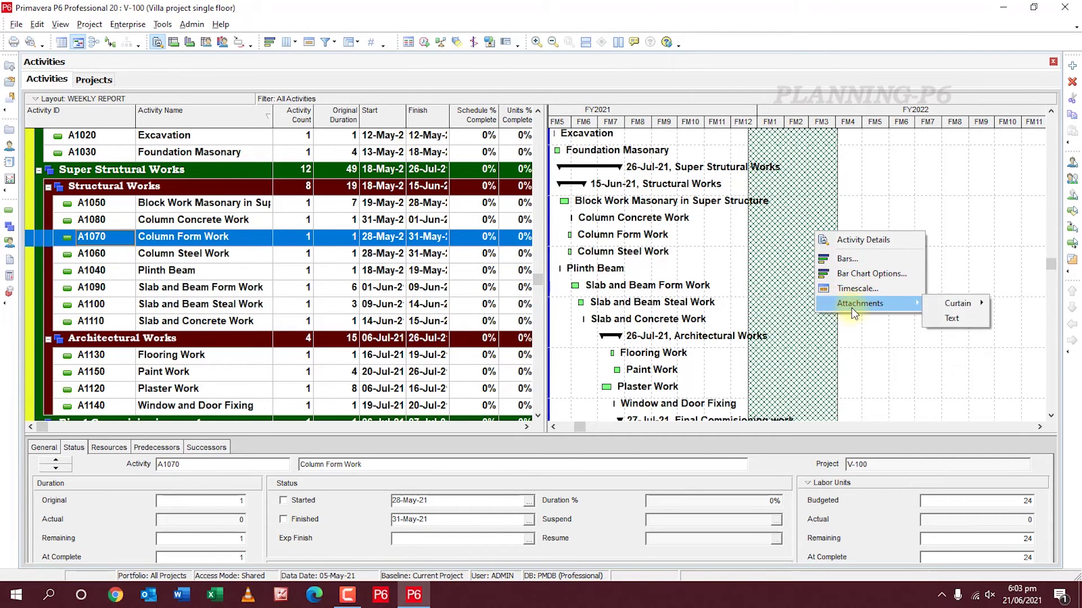
pyautogui.moveTo(971, 294)
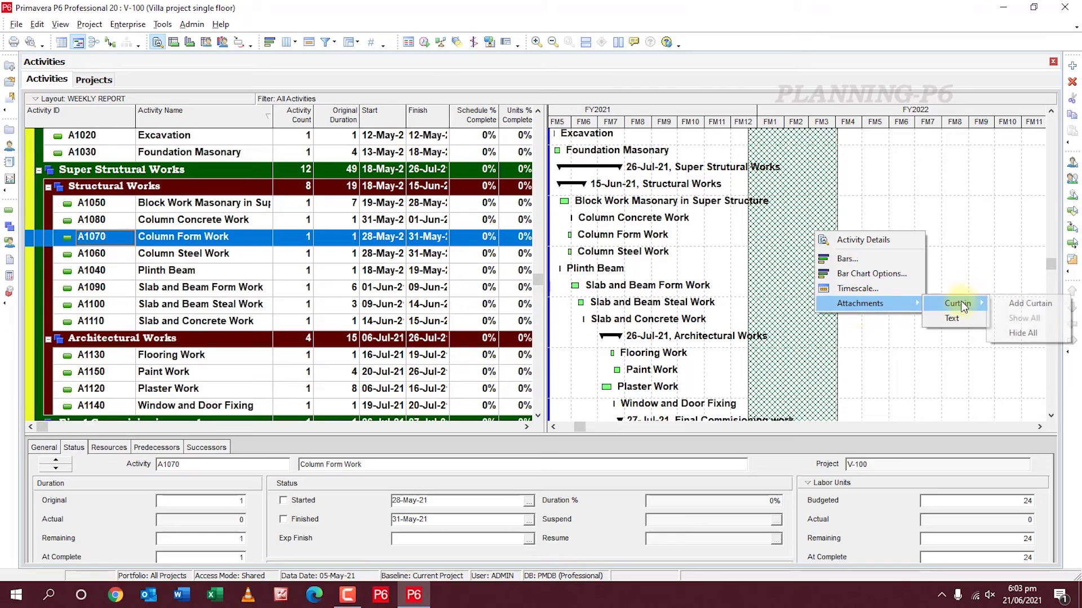
pyautogui.click(1017, 335)
# Add the text attachment "ABC" in Tahoma Regular 10 to activity A1080 and place it level with Column Steel Work around FM4 of FY2022.
pyautogui.rightClick(783, 227)
pyautogui.moveTo(819, 307)
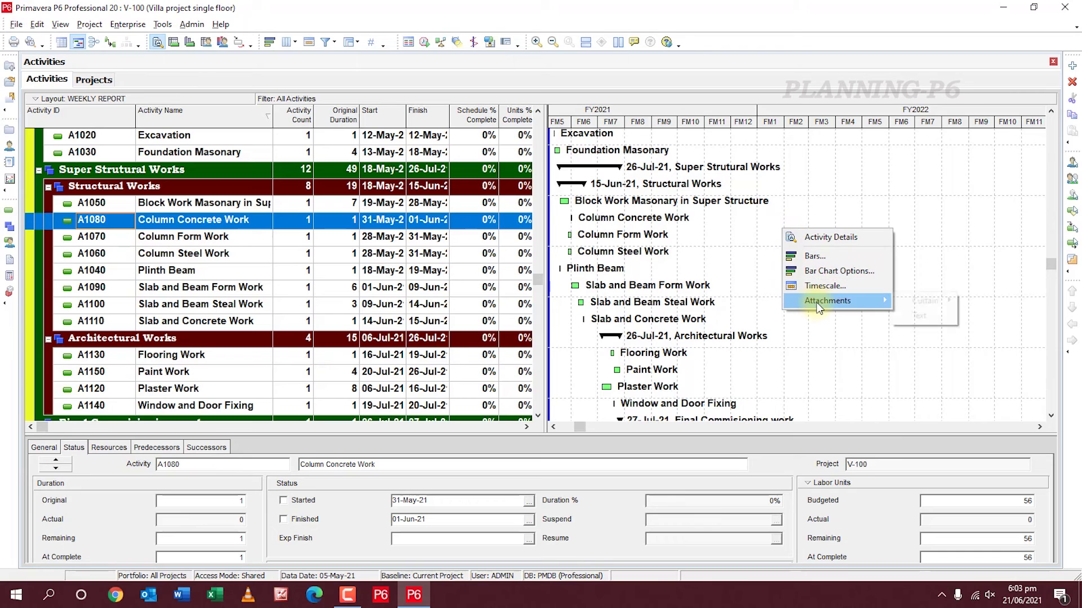
pyautogui.click(914, 315)
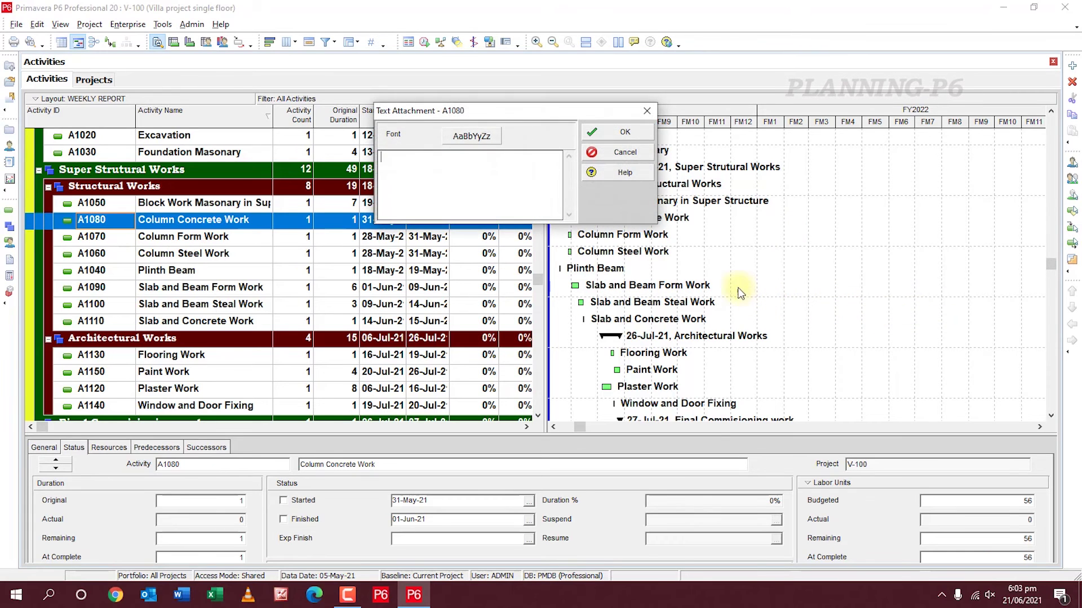
pyautogui.click(472, 137)
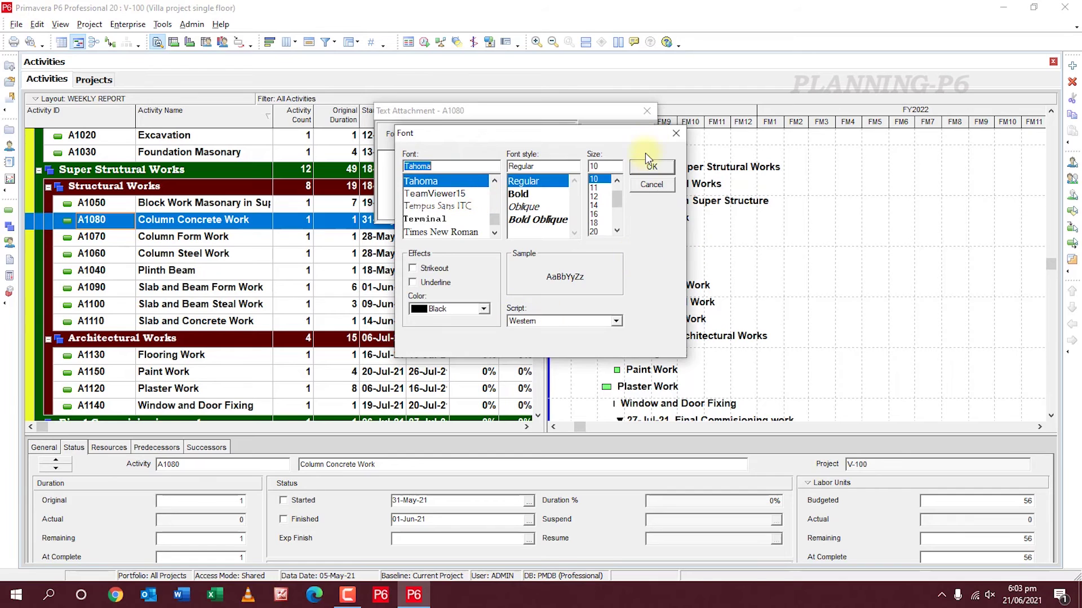
pyautogui.click(649, 165)
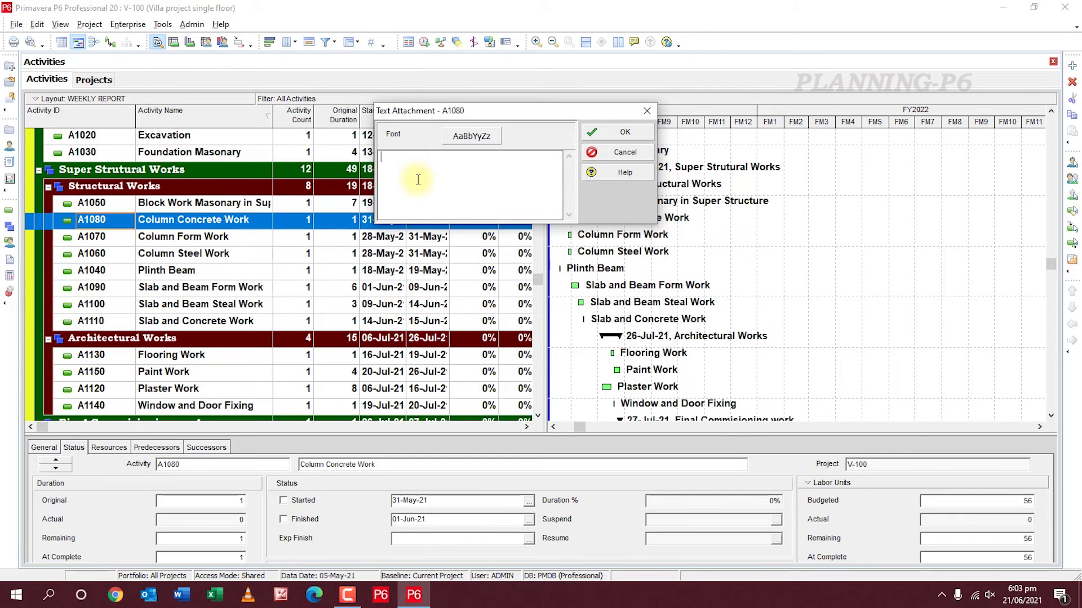
pyautogui.click(626, 133)
pyautogui.click(788, 219)
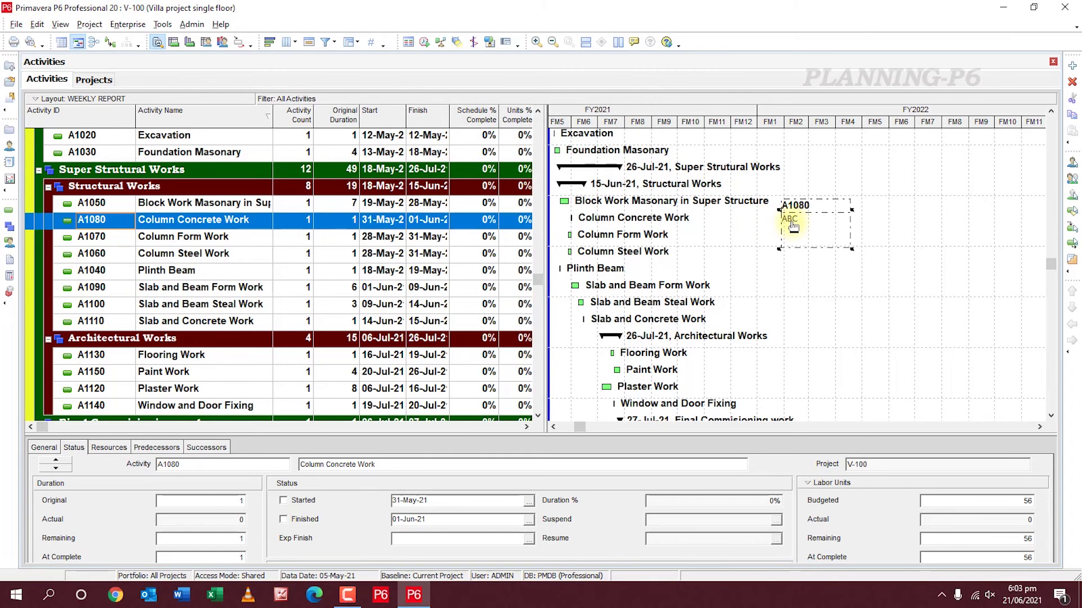
pyautogui.moveTo(793, 225); pyautogui.dragTo(862, 268)
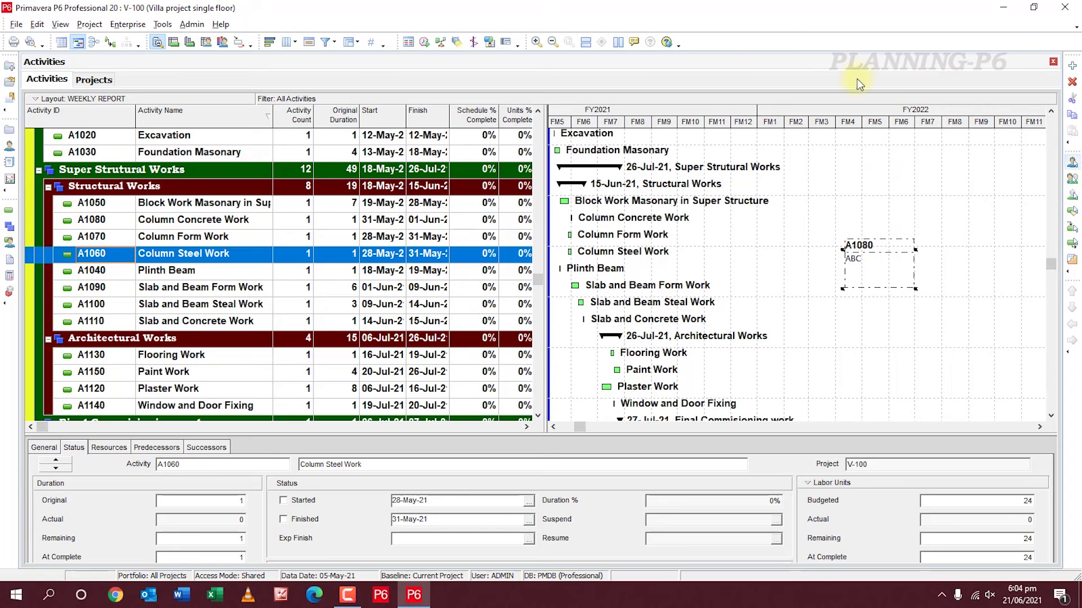
pyautogui.click(680, 225)
pyautogui.rightClick(679, 227)
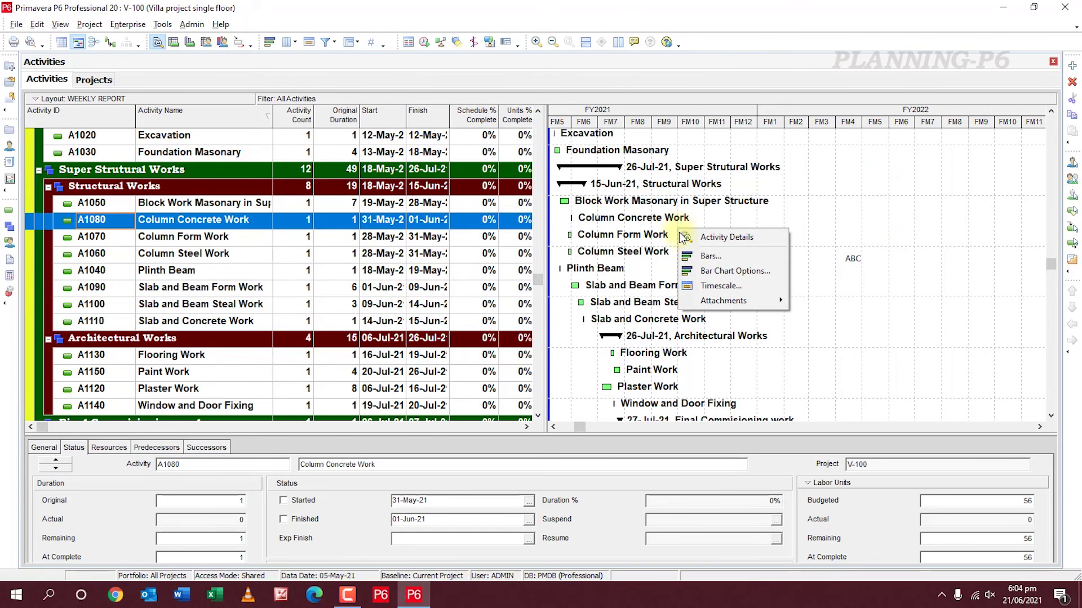
pyautogui.press('Escape')
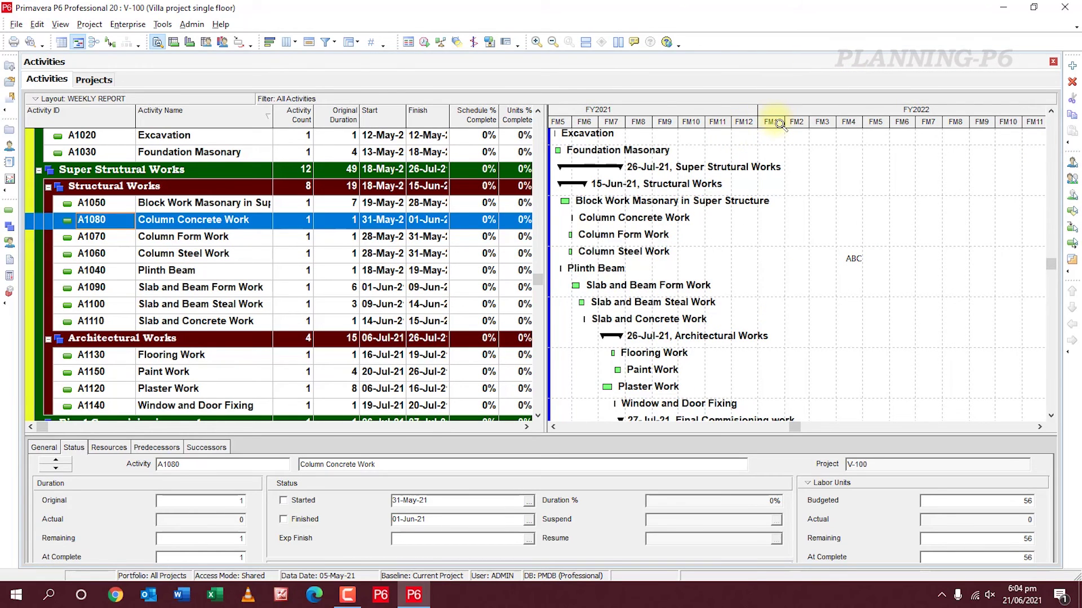
# Stretch and compress the Gantt timescale, leaving it compressed to show about FY2021 through FY2027.
pyautogui.moveTo(779, 123); pyautogui.dragTo(990, 132)
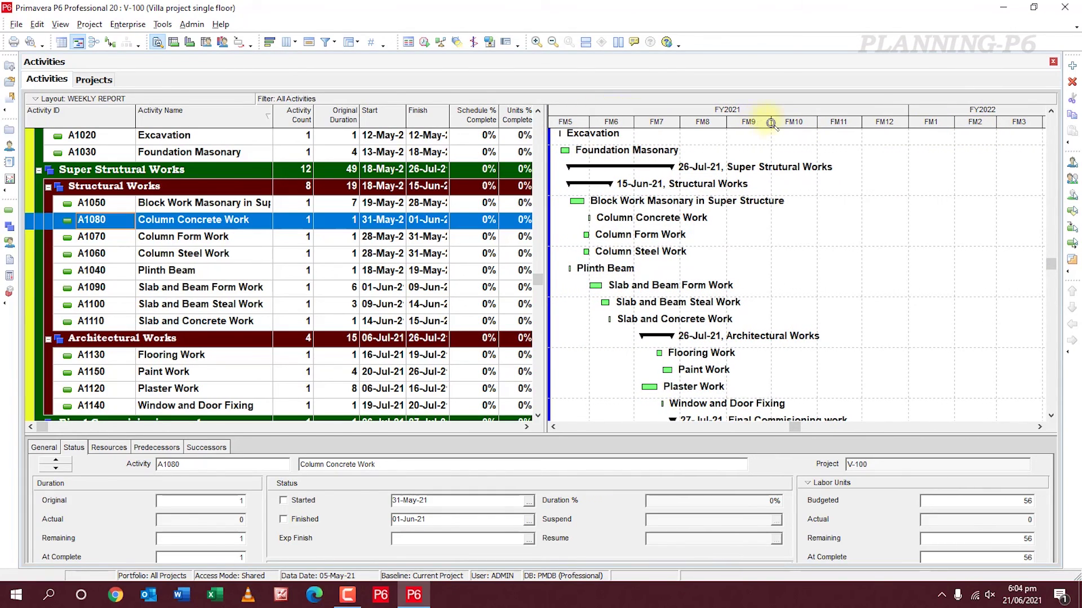
pyautogui.moveTo(770, 124); pyautogui.dragTo(563, 141)
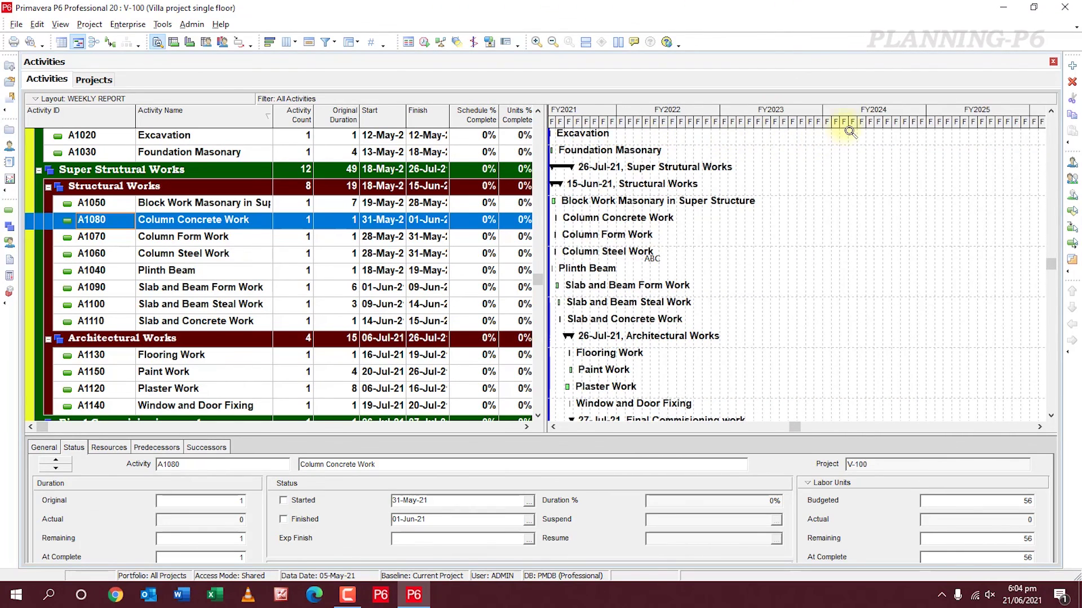
pyautogui.moveTo(852, 123); pyautogui.dragTo(880, 124)
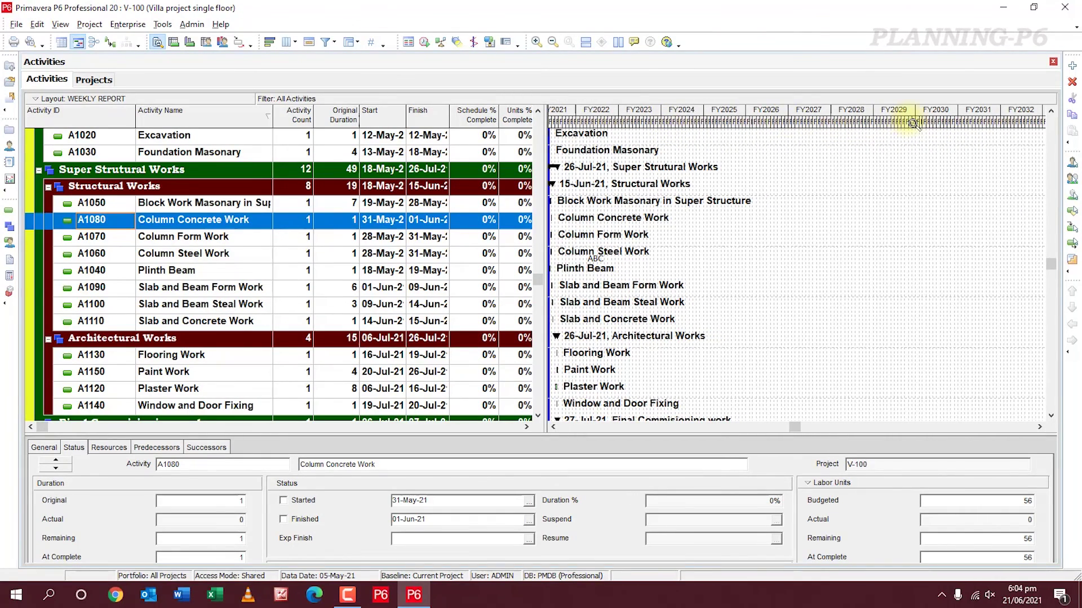
pyautogui.moveTo(783, 127); pyautogui.dragTo(874, 129)
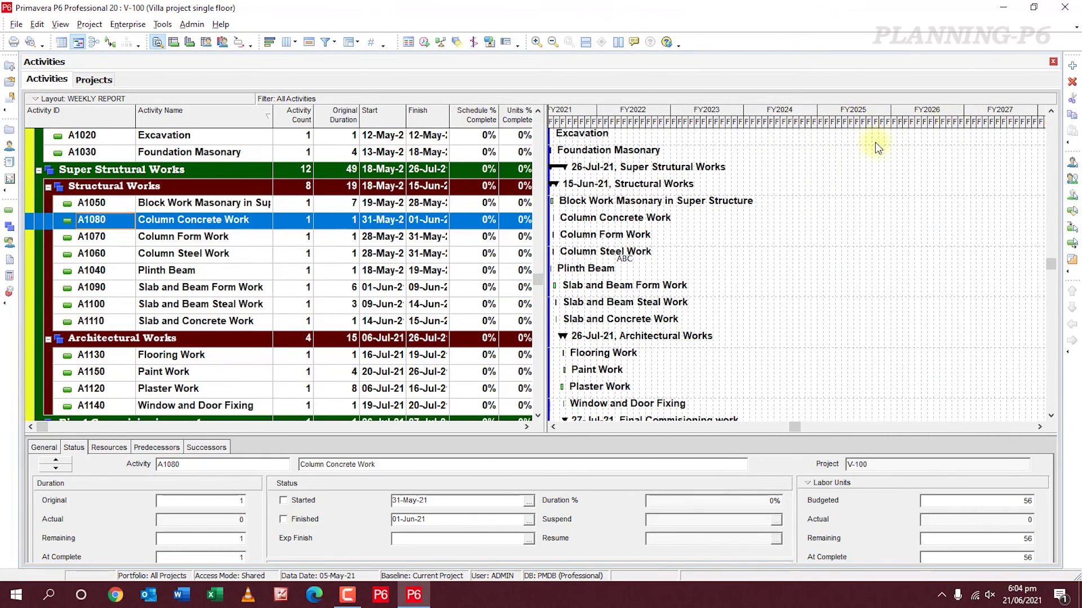
# Bring up the bar, timescale and attachment options for the Gantt chart at activity A1050.
pyautogui.rightClick(769, 205)
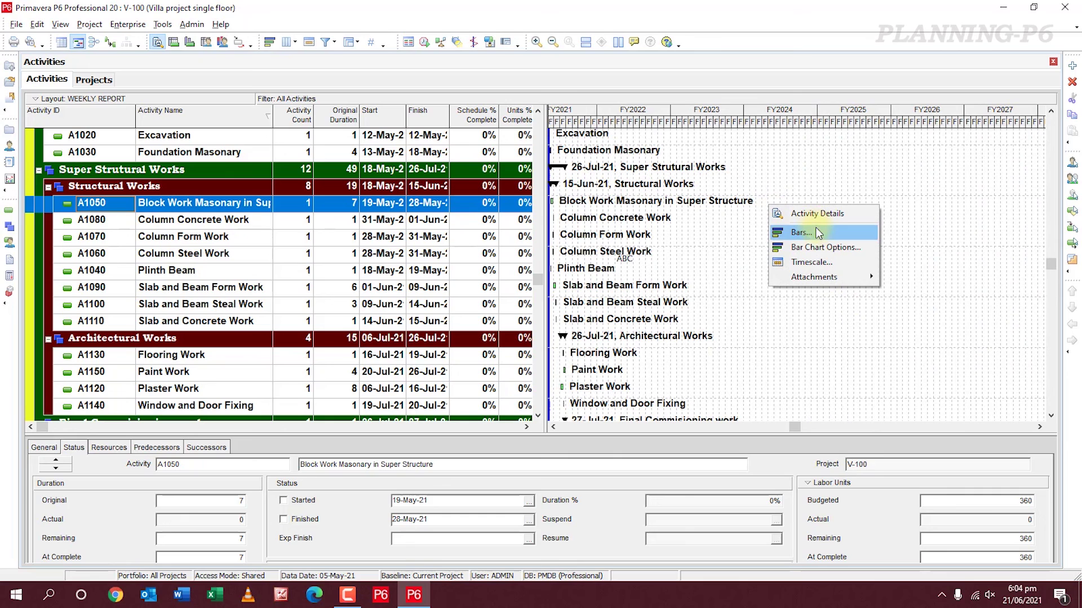